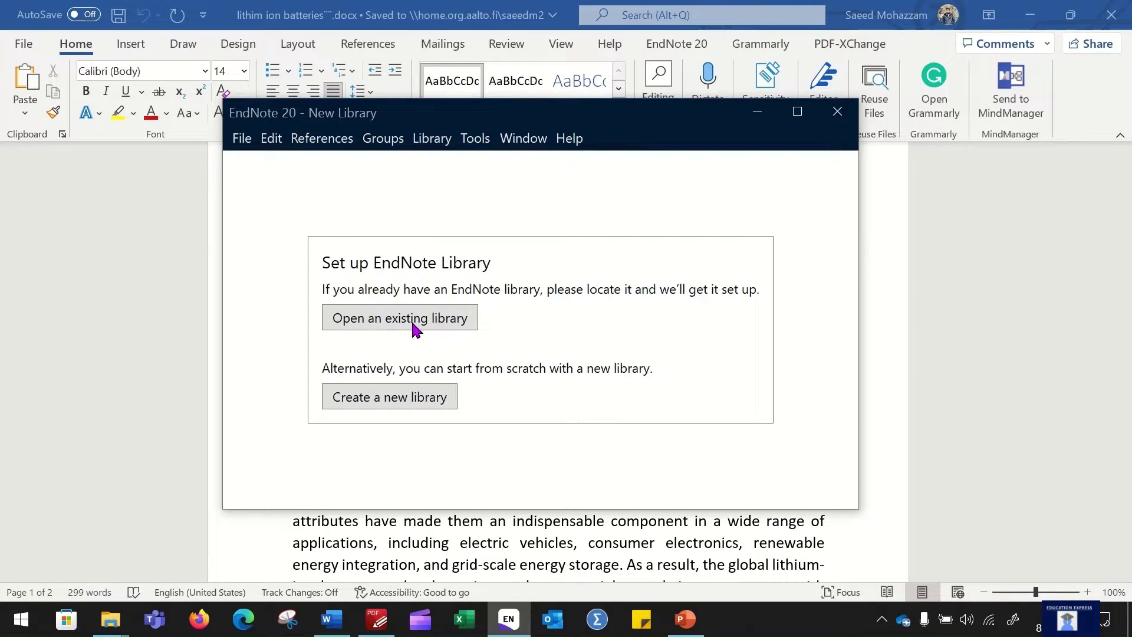
Step: Start creating a new EndNote library and make a folder named learn_endnote on the Desktop to hold it
click(423, 325)
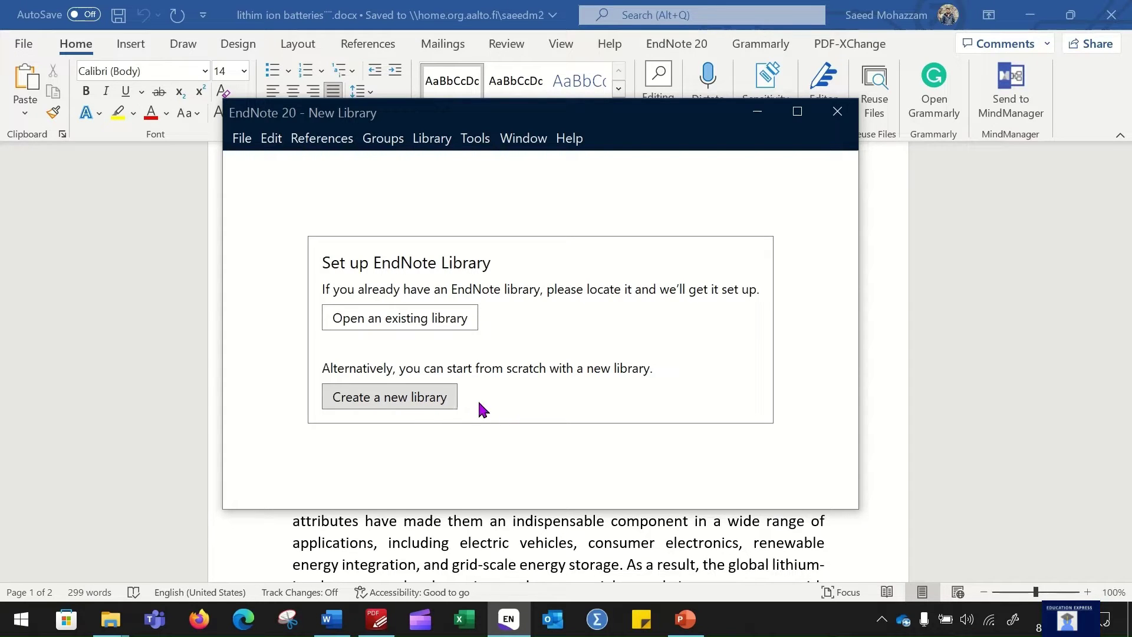
click(373, 397)
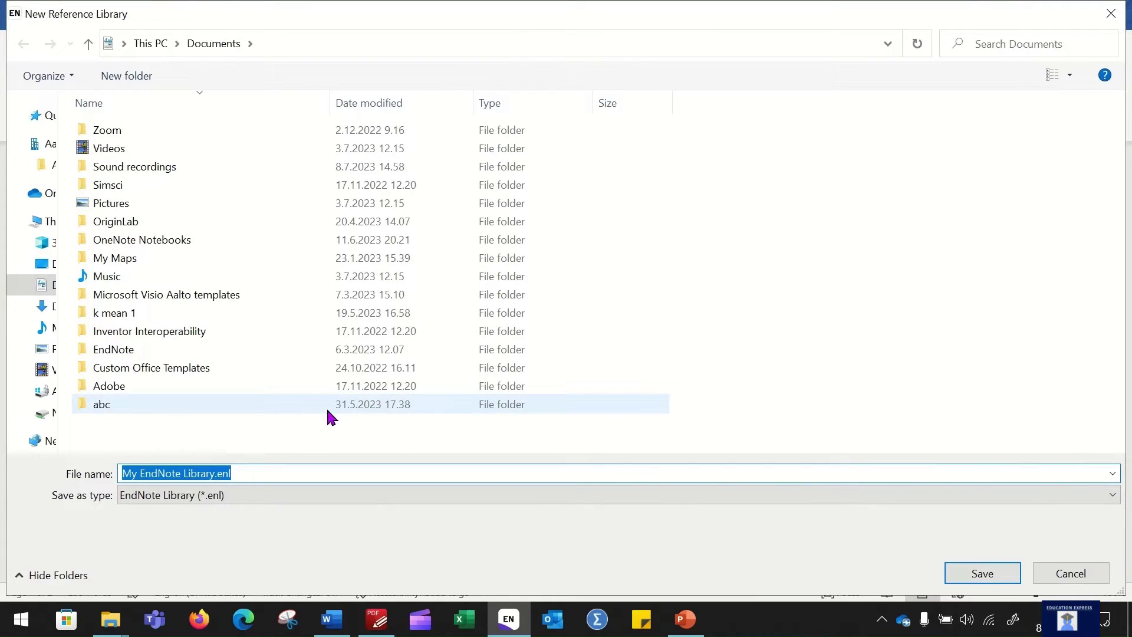
click(36, 265)
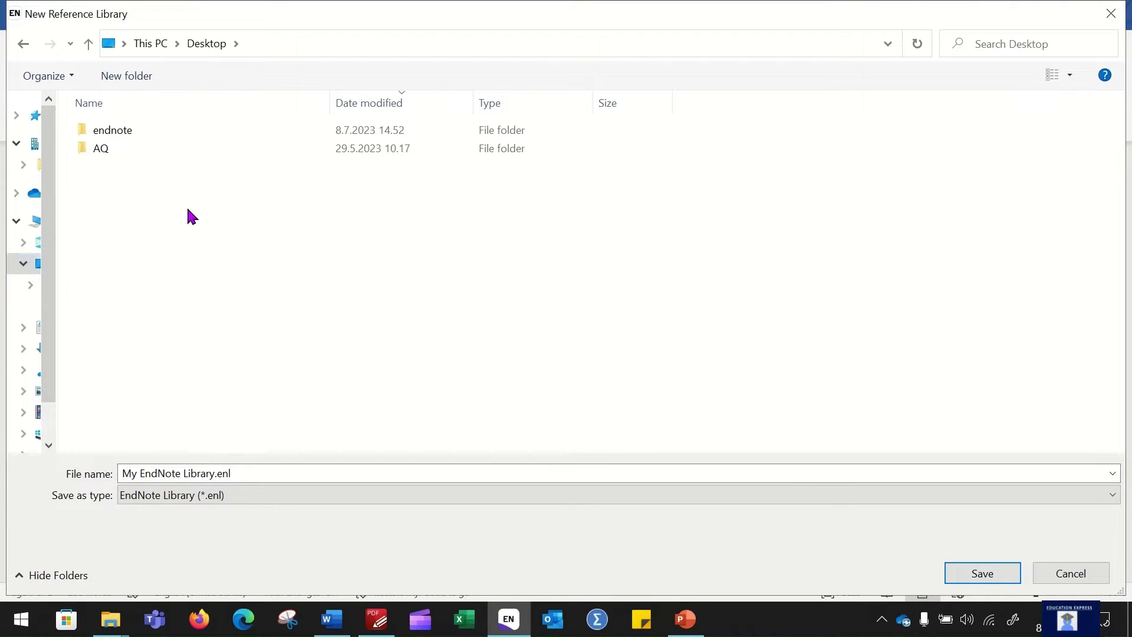
right_click(186, 207)
mouse_move(286, 368)
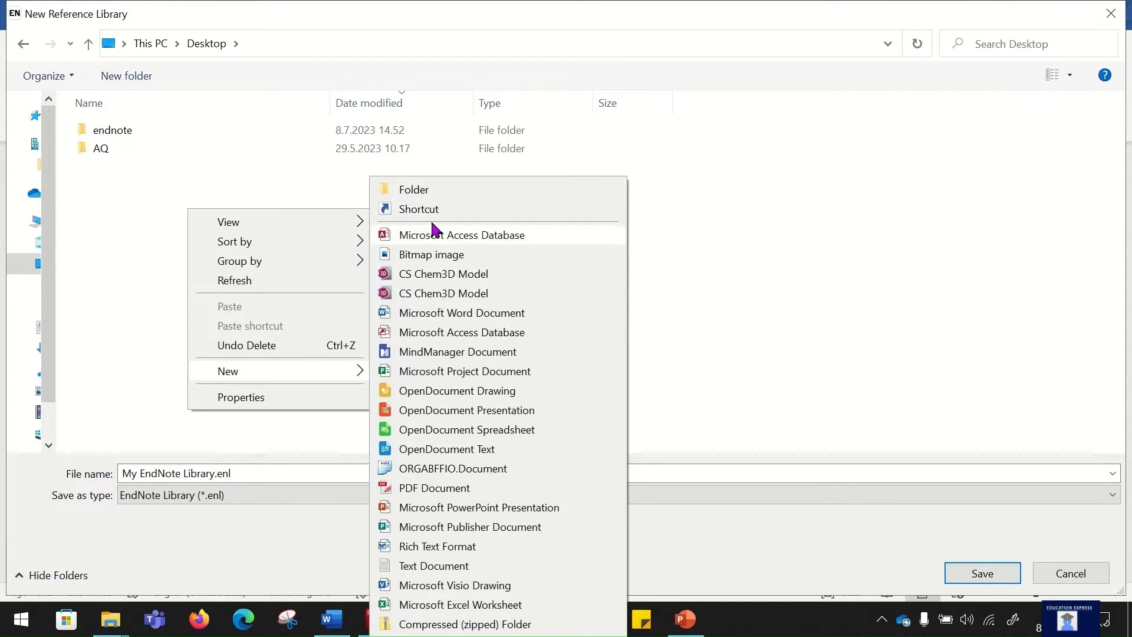
click(451, 189)
text(lea)
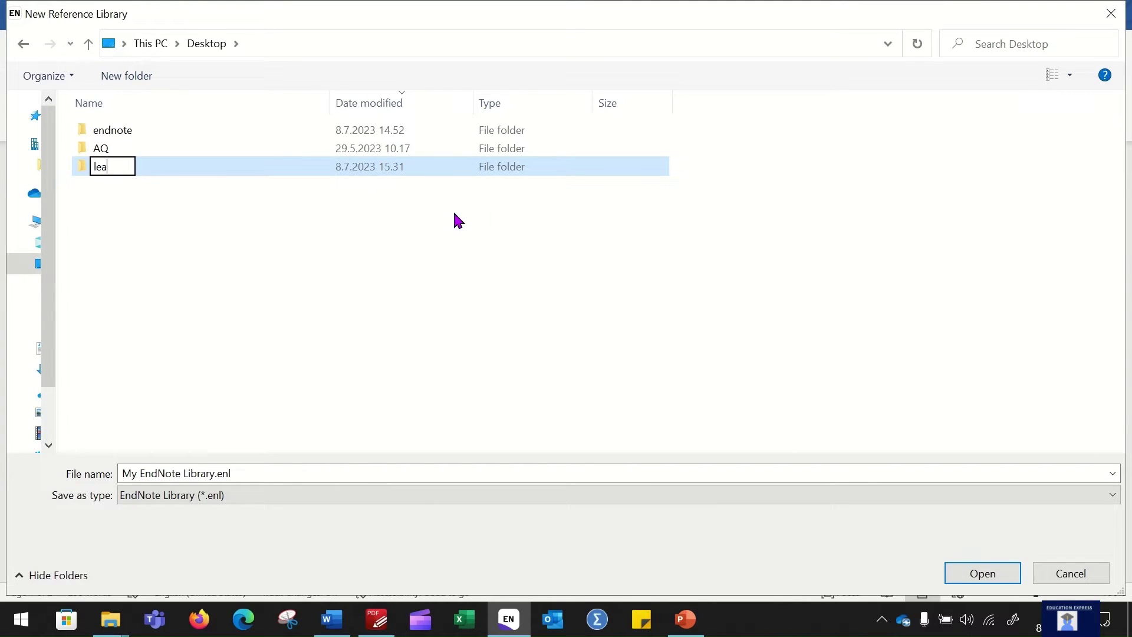
text(rn_endnote)
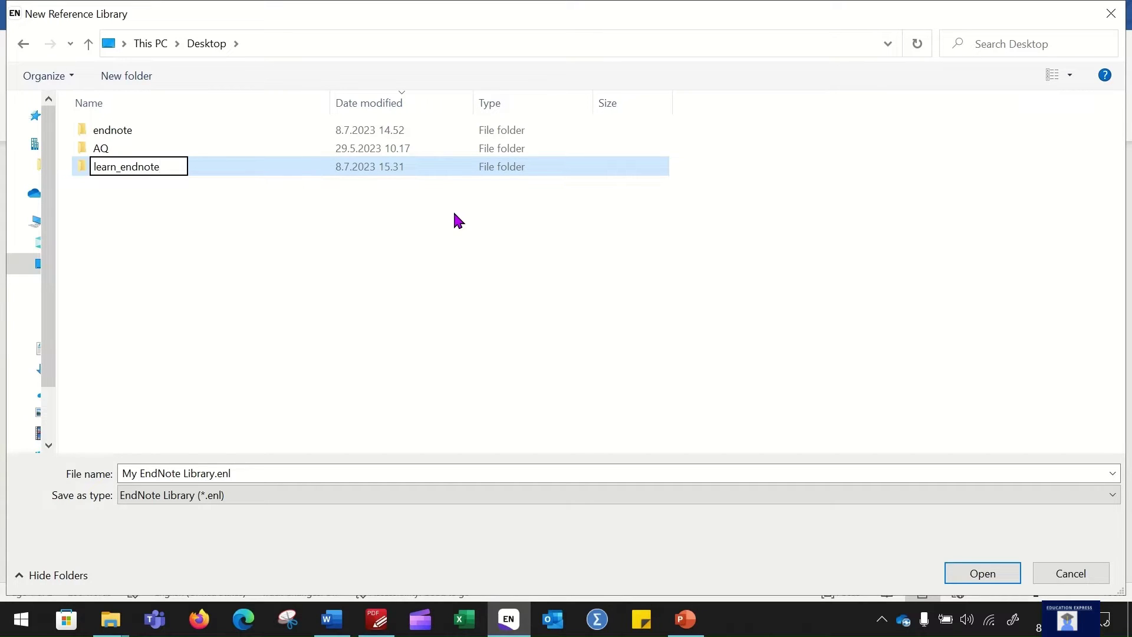
key(Return)
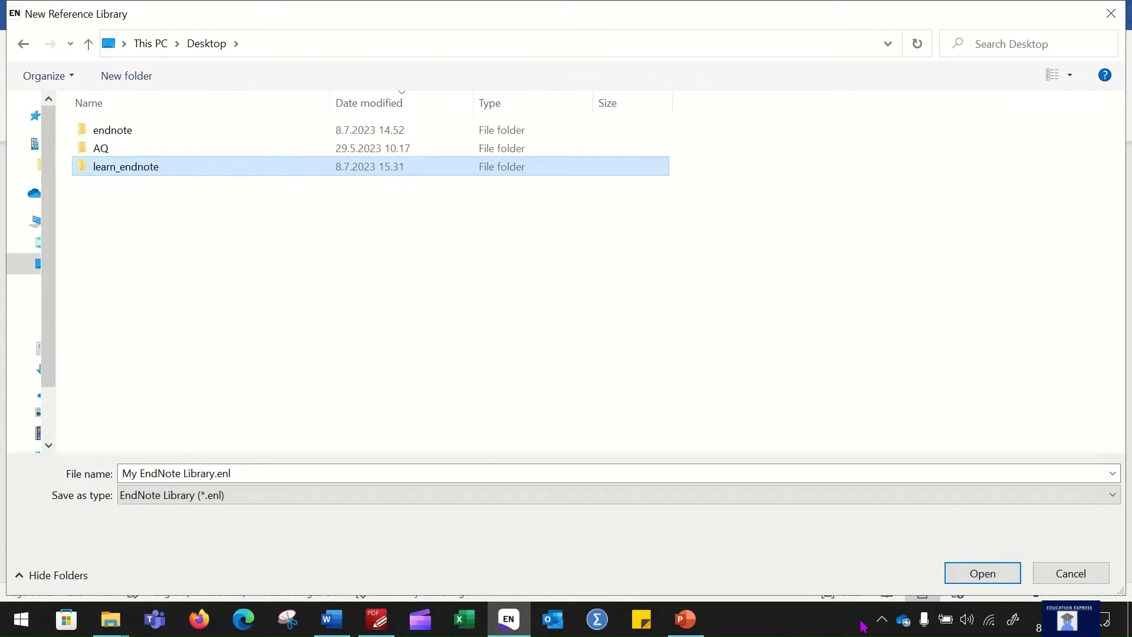
Step: Save the new library inside the learn_endnote folder as Lithium Ion Batteries.enl
click(998, 571)
click(213, 475)
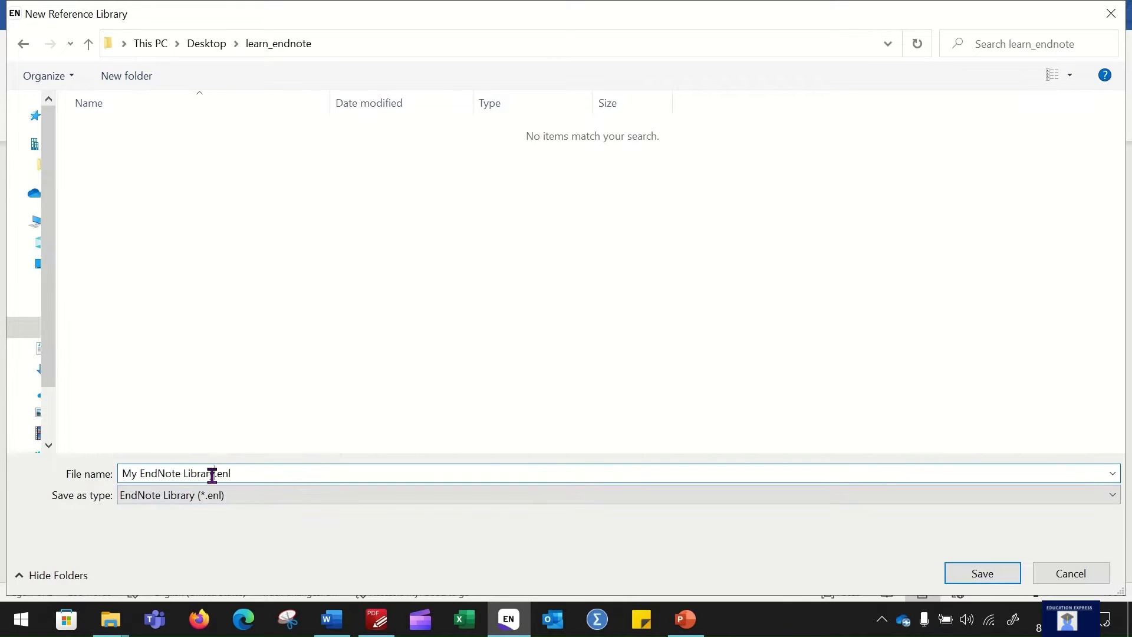
key(shift+Home)
text(Lithium Ion Batteries)
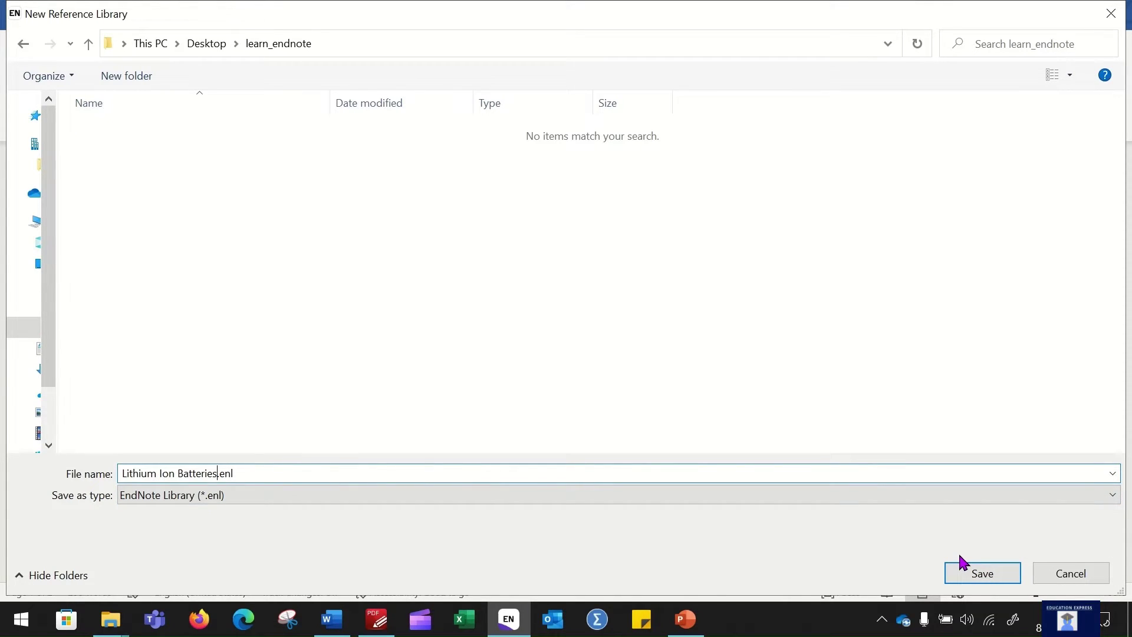
click(967, 569)
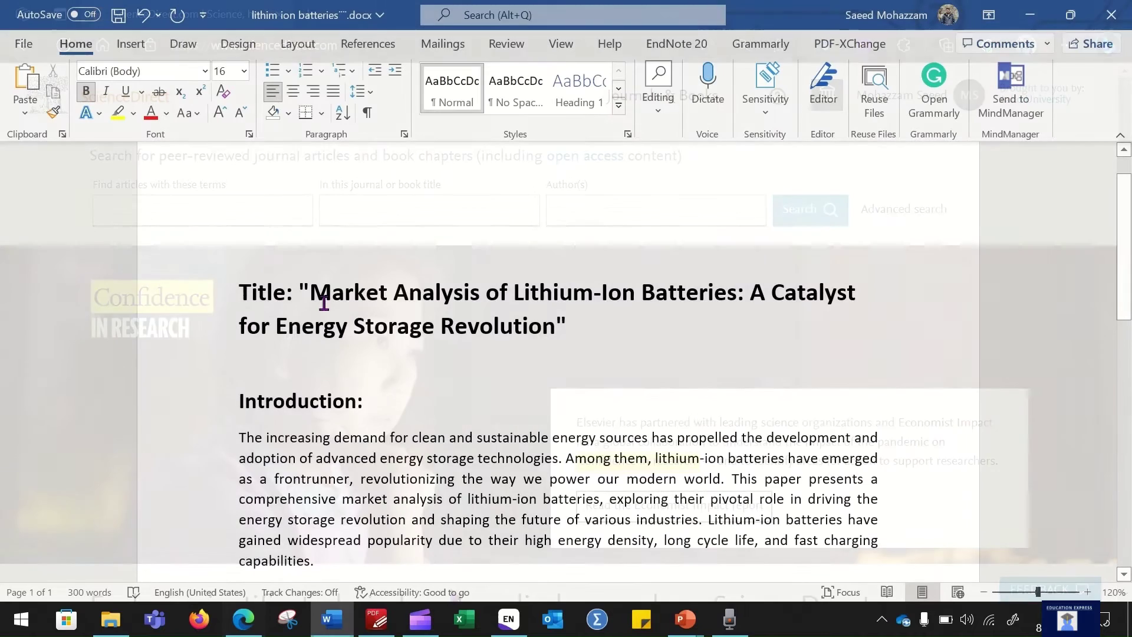
Step: Copy "Market Analysis of Lithium-Ion Batteries" from the Word document's title and search ScienceDirect for articles with these terms
drag(311, 293, 687, 297)
key(ctrl+c)
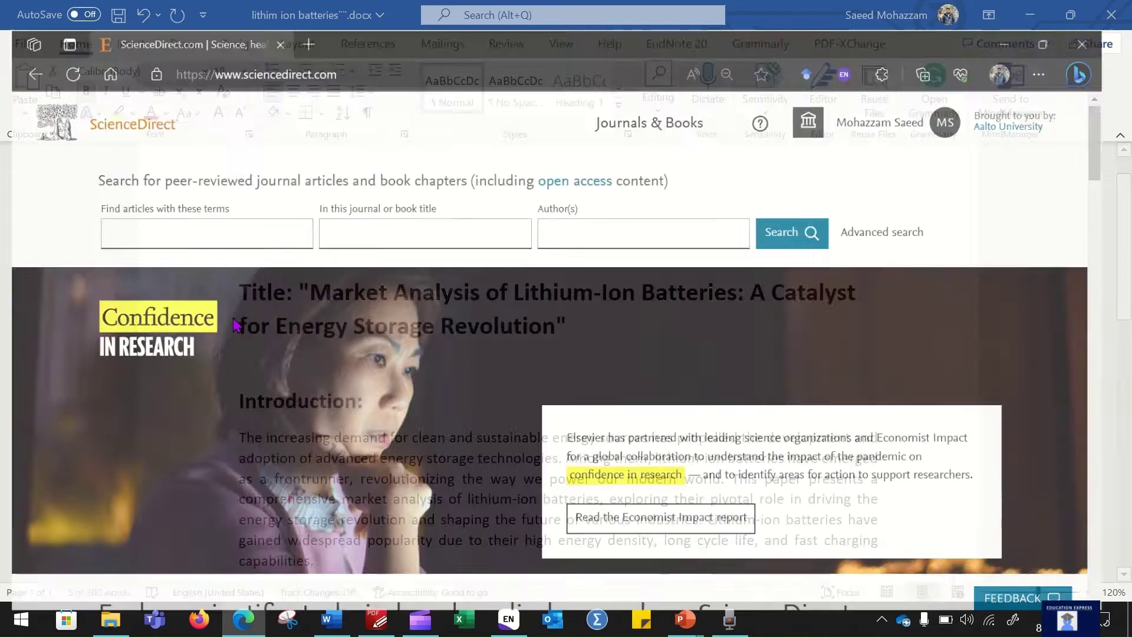
click(188, 210)
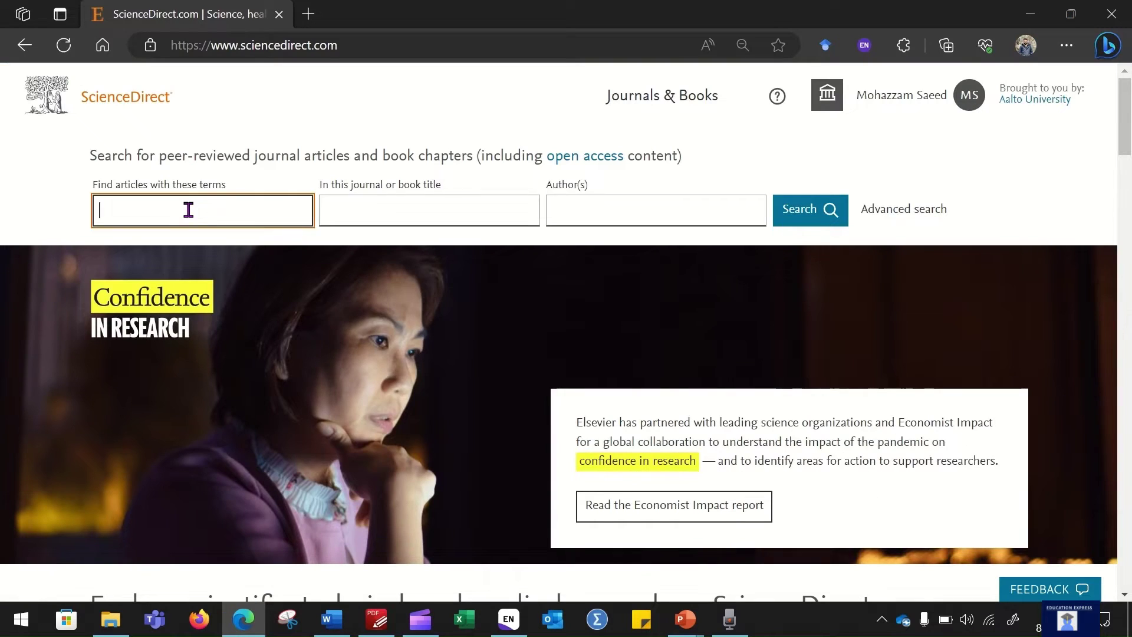
right_click(188, 210)
click(257, 347)
click(801, 212)
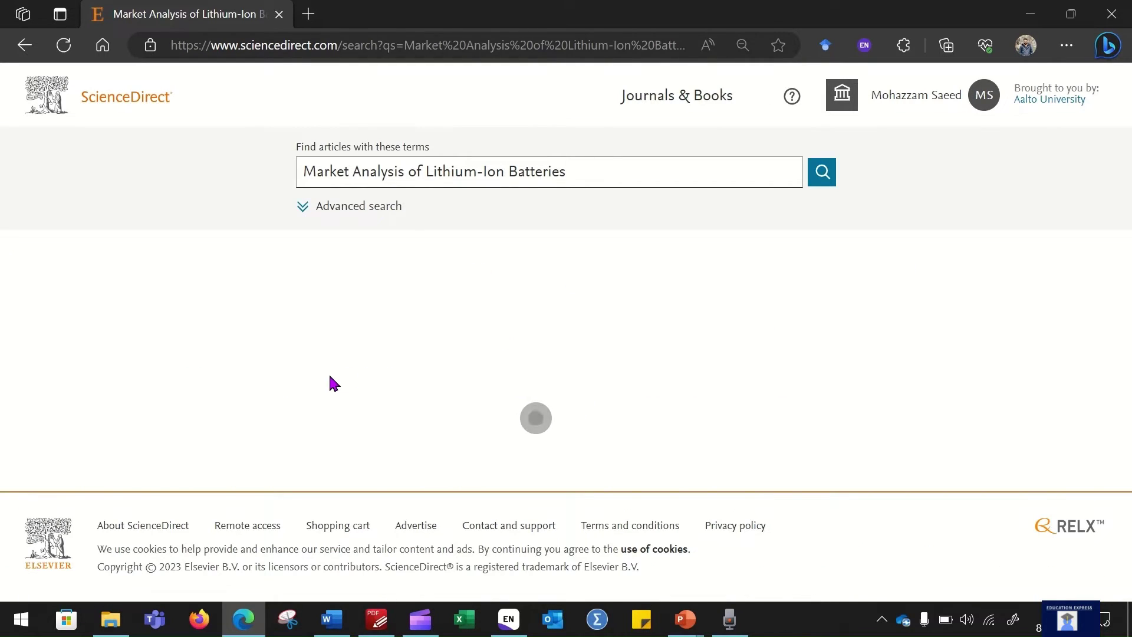
Step: Refine the ScienceDirect results to research articles from the year 2023
scroll(121, 360, down, 1)
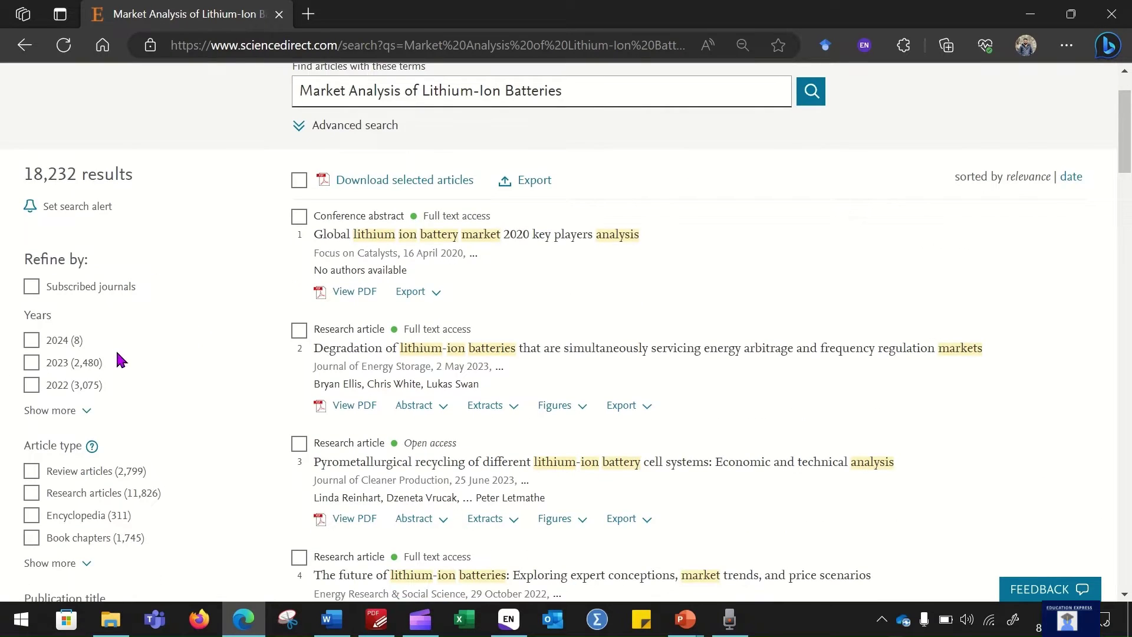
scroll(121, 359, down, 1)
click(31, 278)
scroll(215, 318, down, 5)
click(32, 171)
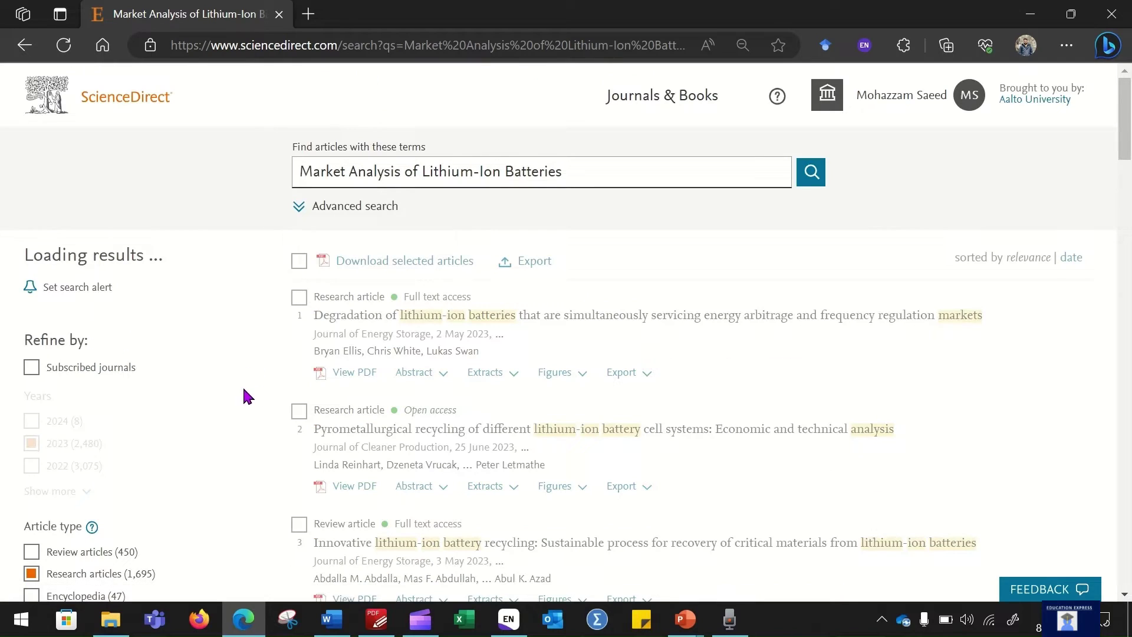
Step: Select the first ten research articles in the filtered results list
scroll(412, 364, down, 1)
click(299, 331)
scroll(330, 462, down, 2)
click(299, 283)
click(299, 395)
scroll(361, 444, down, 2)
click(299, 346)
click(299, 460)
scroll(329, 477, down, 2)
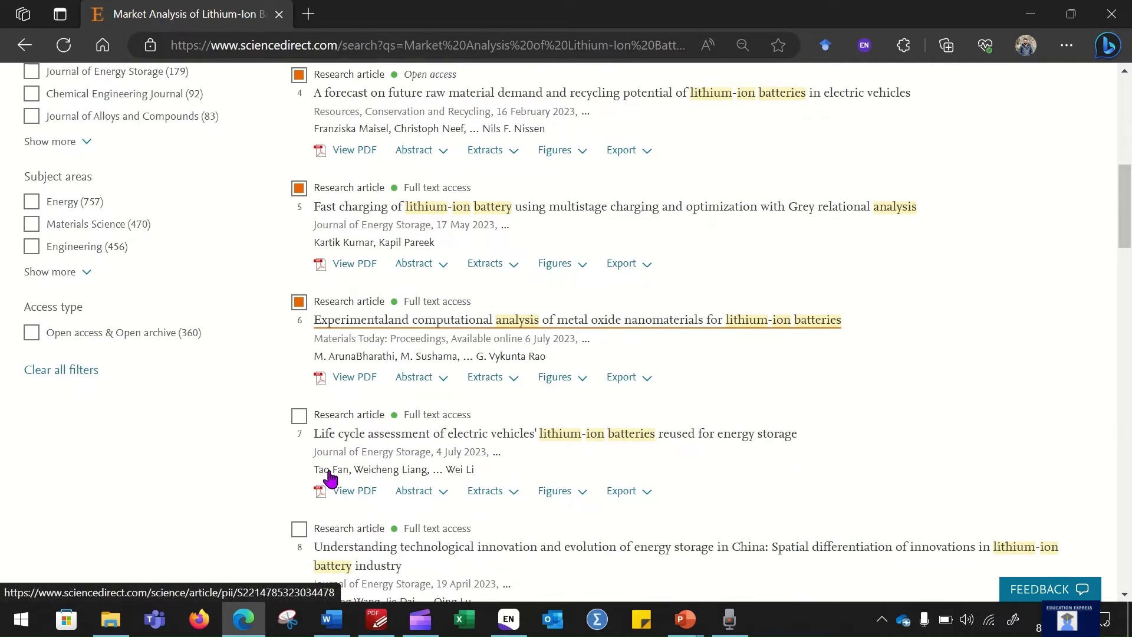
click(298, 415)
click(299, 529)
scroll(318, 448, down, 3)
click(298, 416)
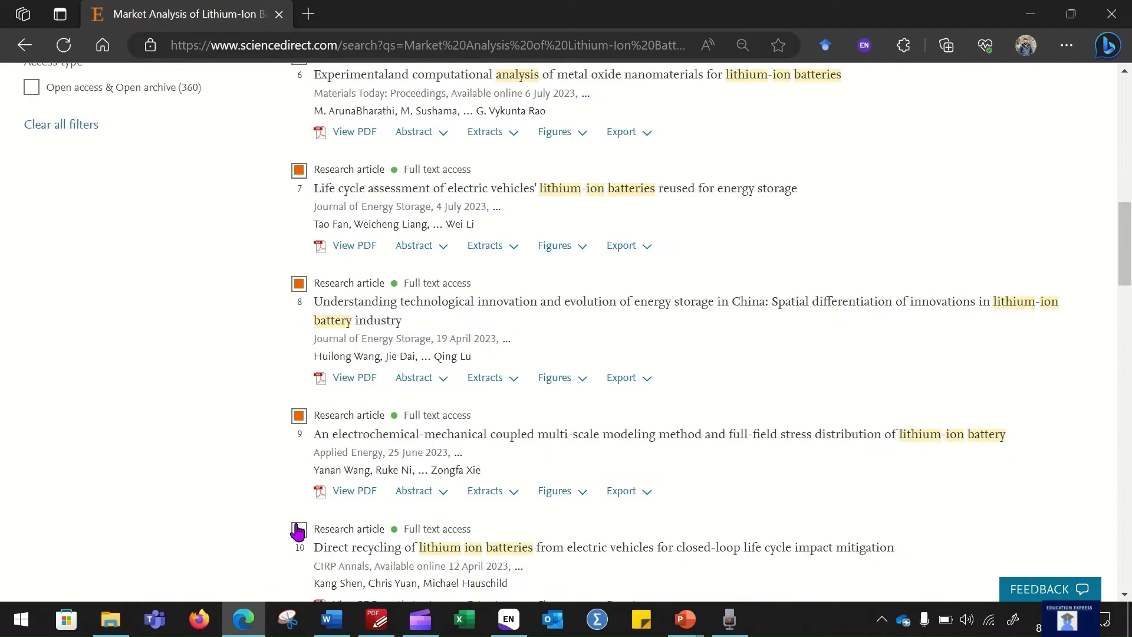
click(299, 530)
Step: Export the ten selected citations to RIS and save the file as references in the learn_endnote folder
scroll(346, 503, up, 10)
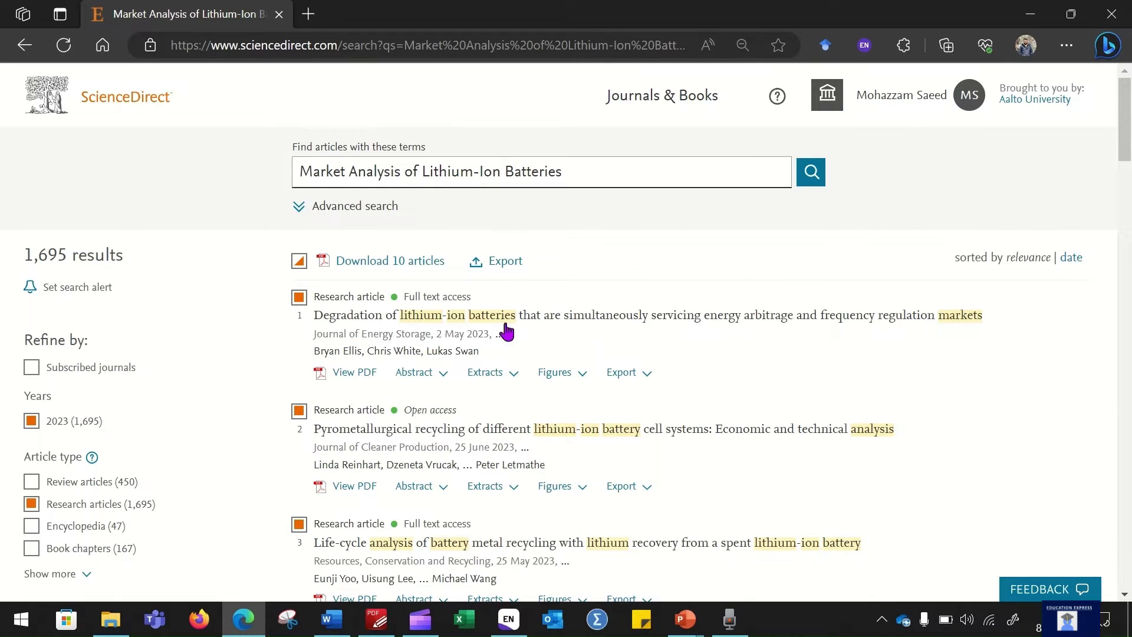
click(496, 268)
click(634, 253)
click(500, 271)
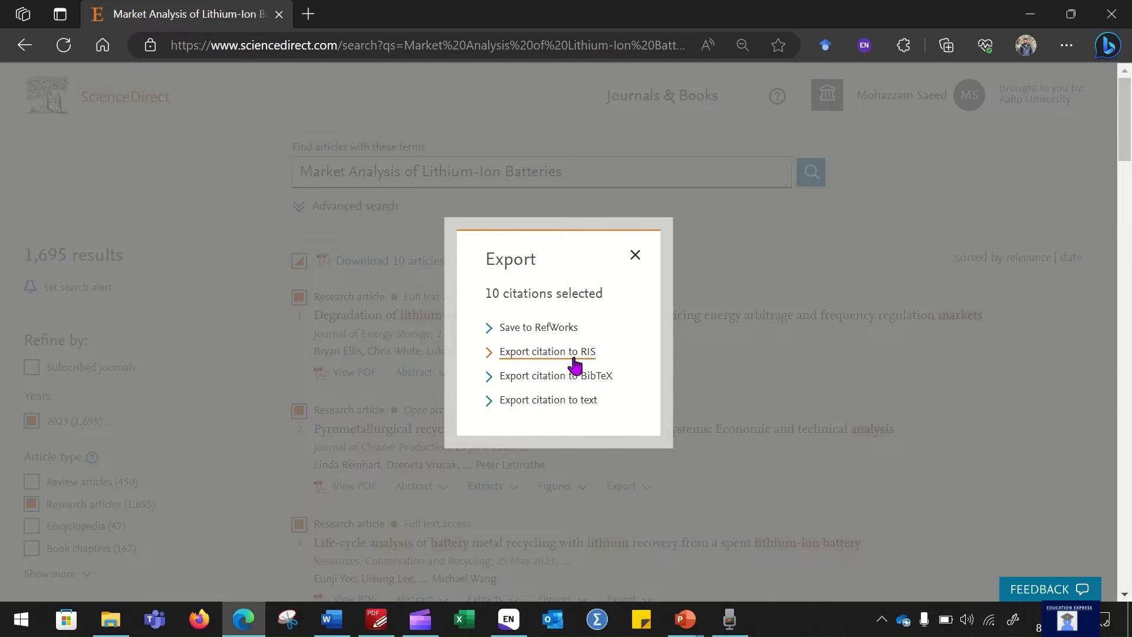
click(546, 356)
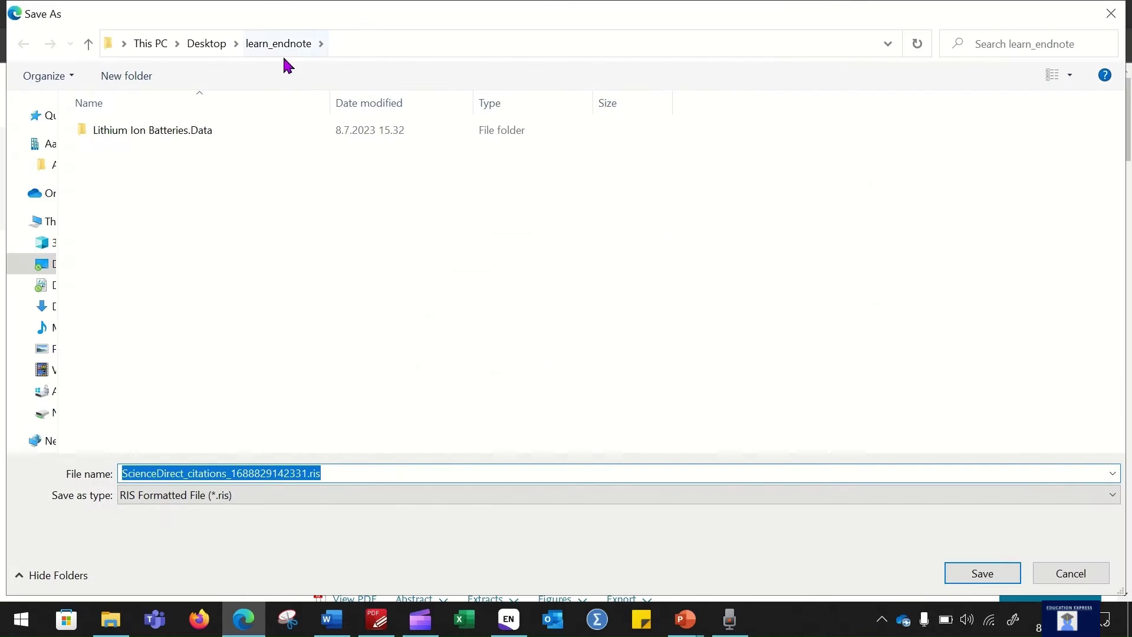
text(references)
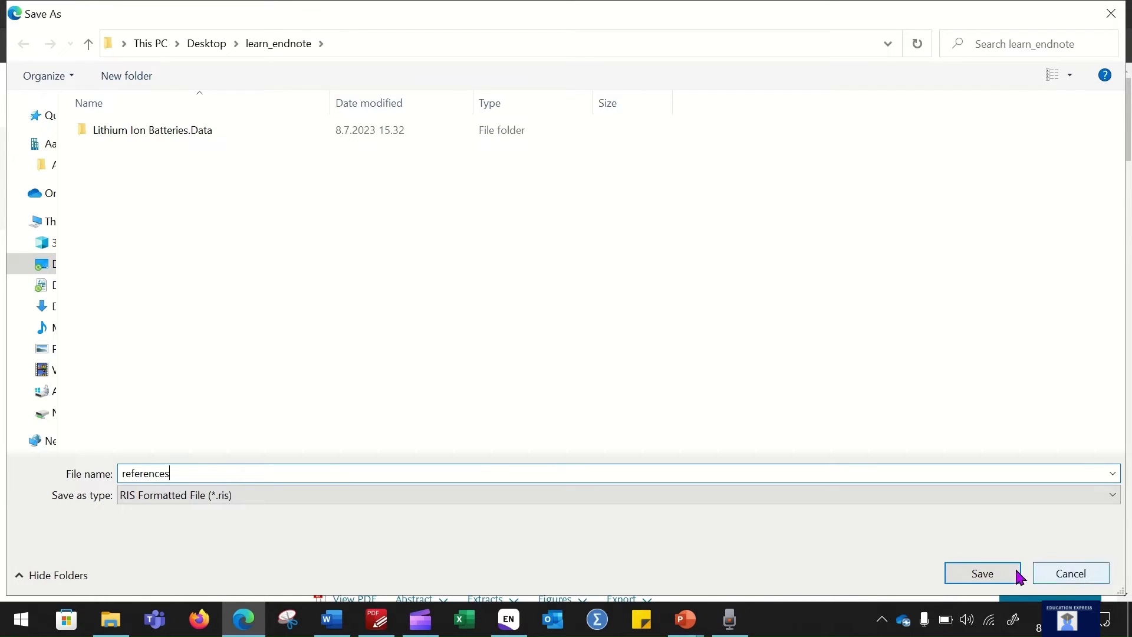
click(1014, 575)
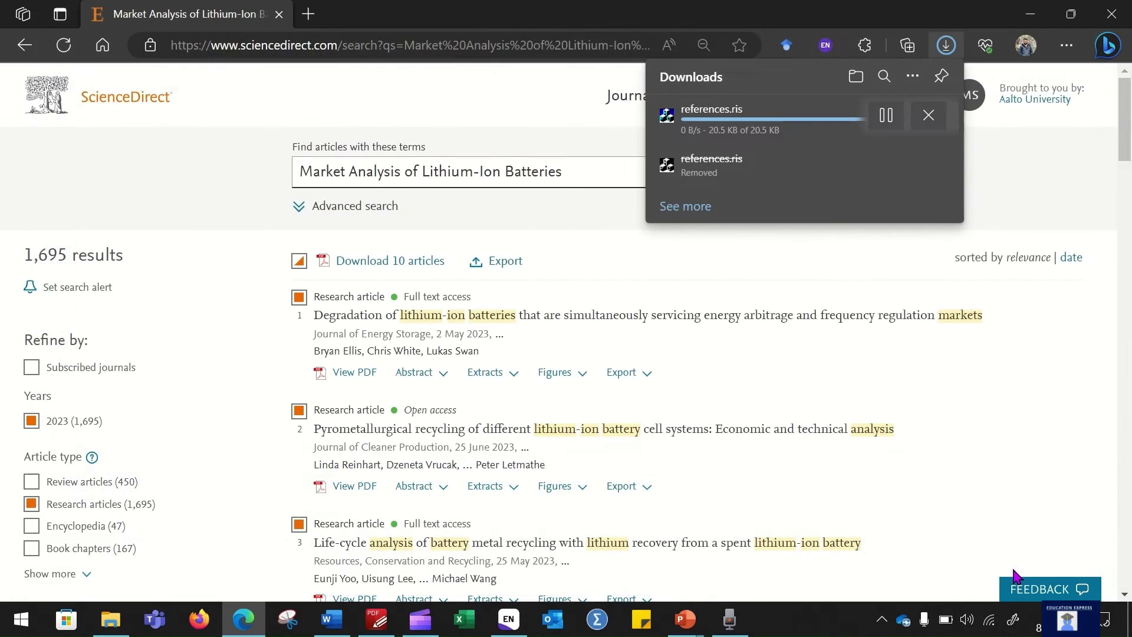
Step: Show the downloaded references.ris in its folder and open it to import the citations into the EndNote library
mouse_move(884, 126)
click(839, 130)
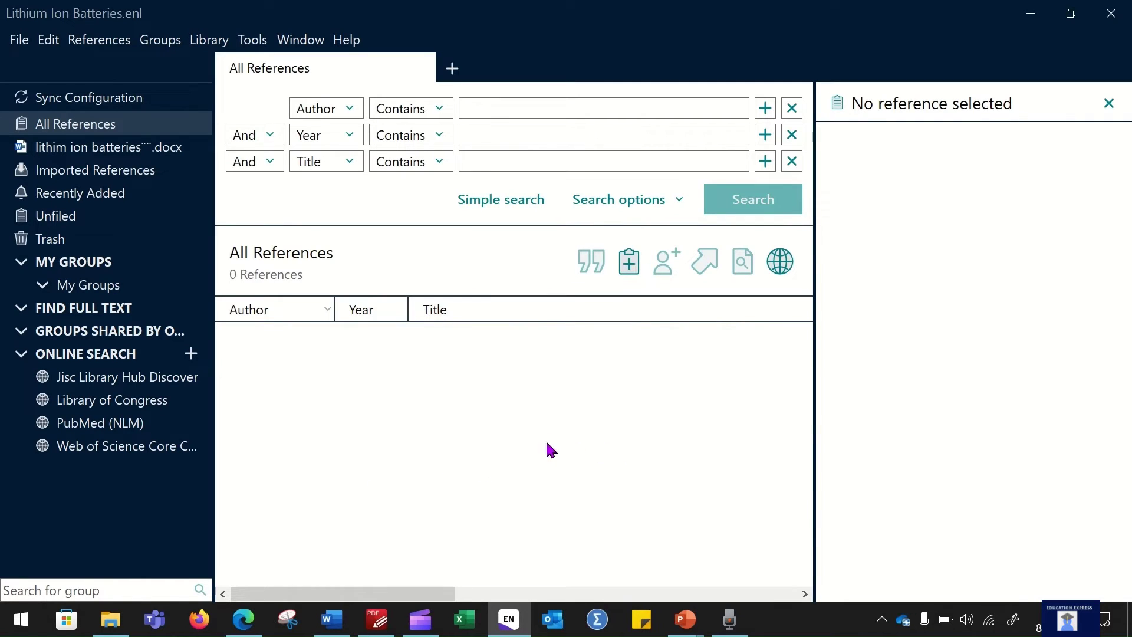
click(244, 619)
click(886, 117)
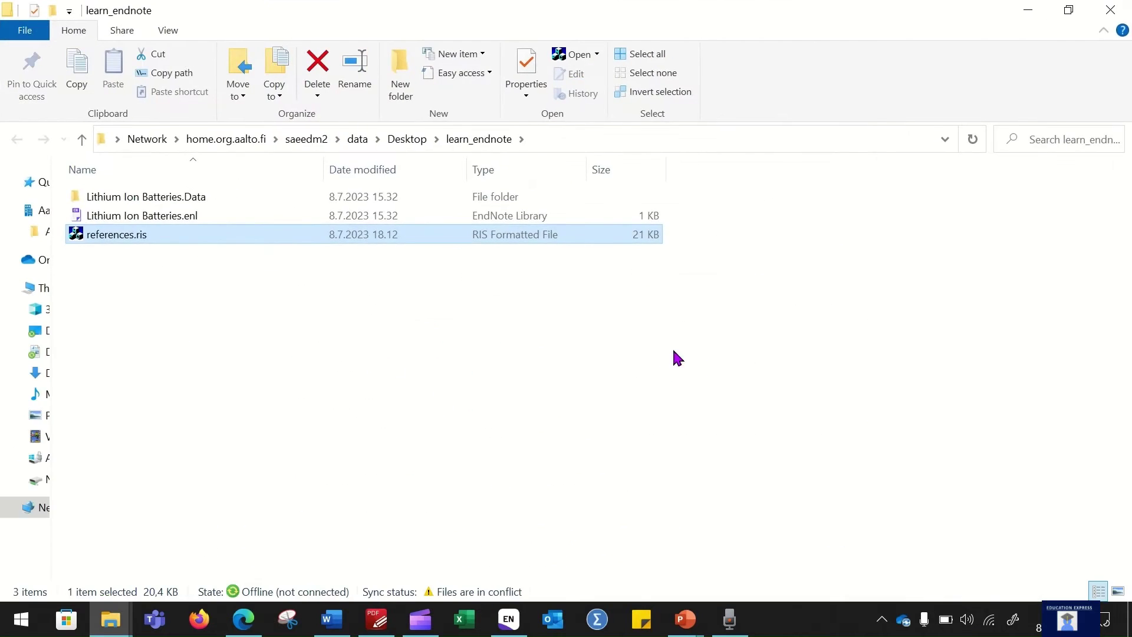
double_click(255, 239)
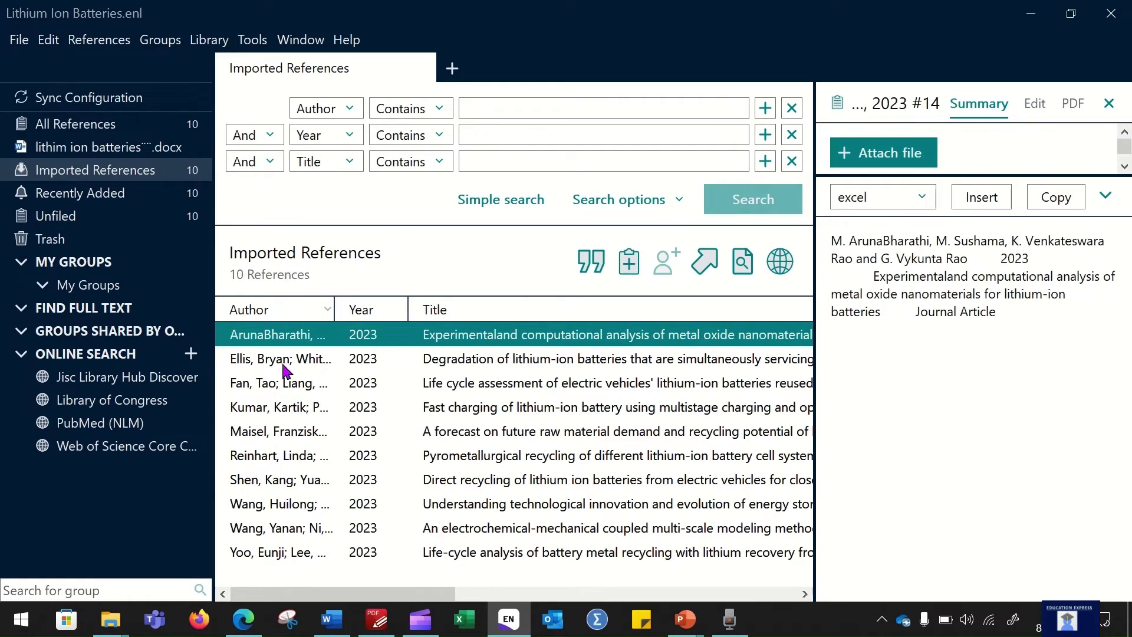
Step: Look through the imported references one by one, checking the title and citation summary of each
click(289, 386)
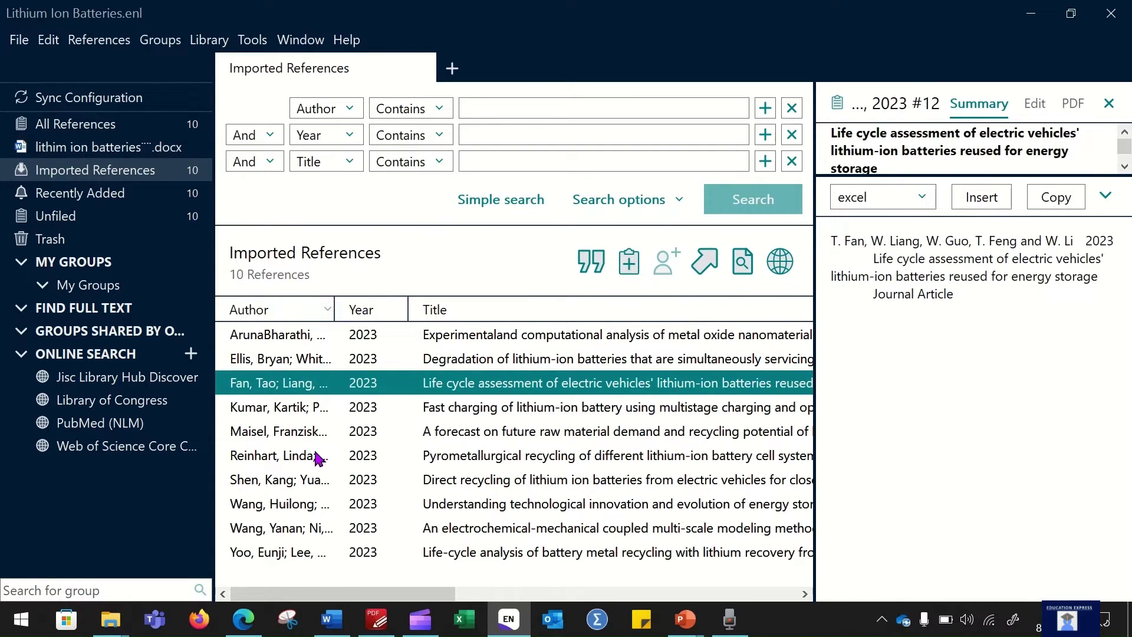
key(Down)
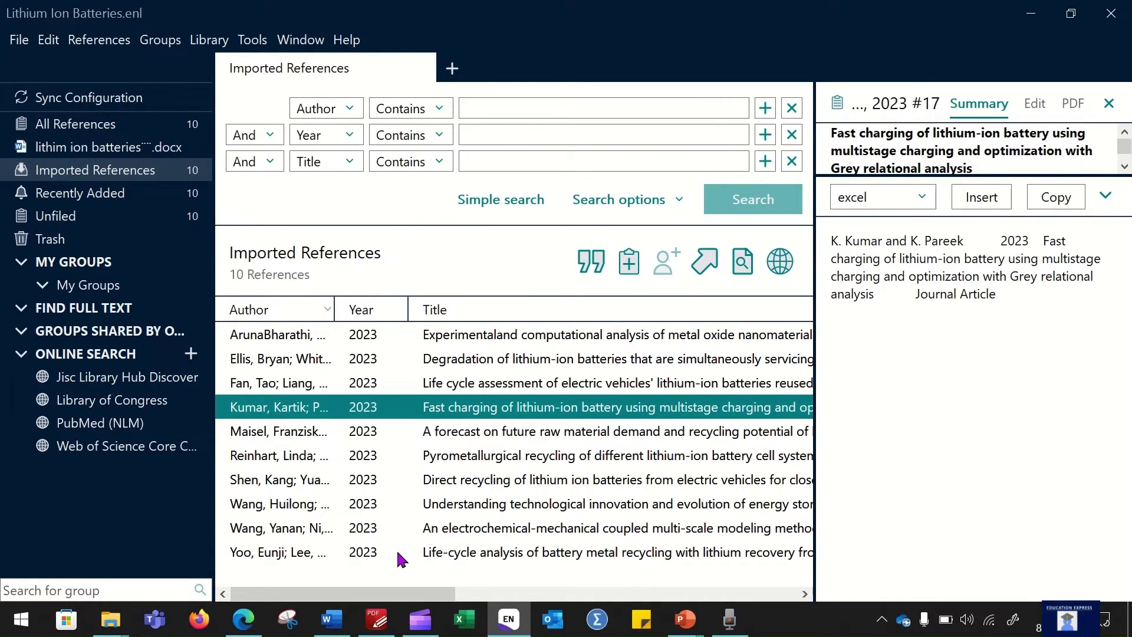
scroll(586, 593, right, 10)
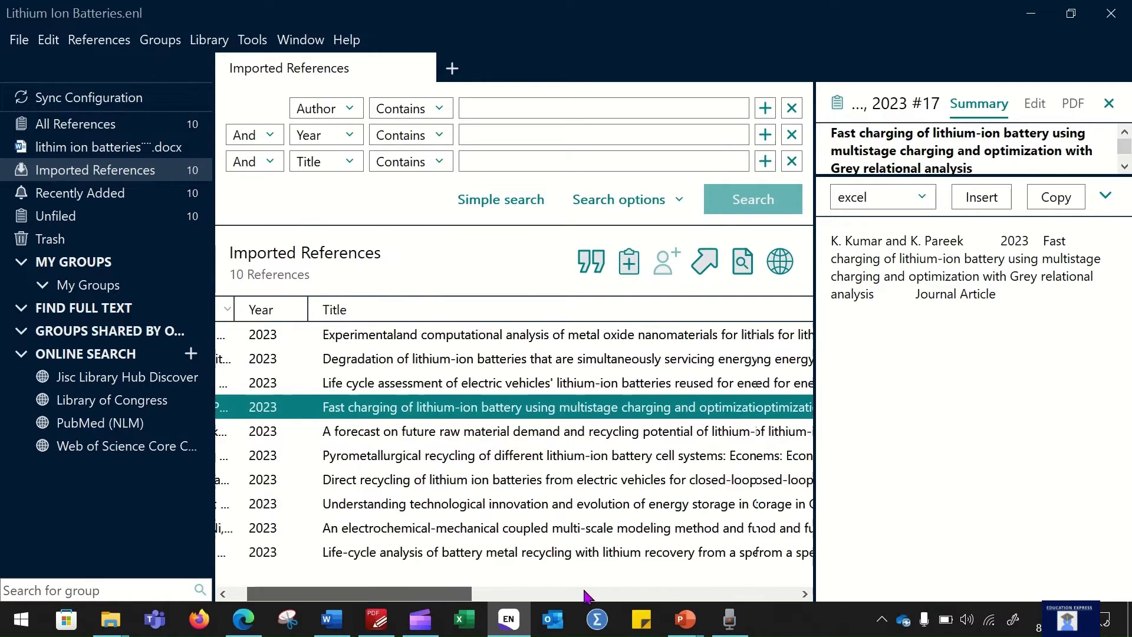
scroll(339, 575, left, 10)
key(Home)
key(Down)
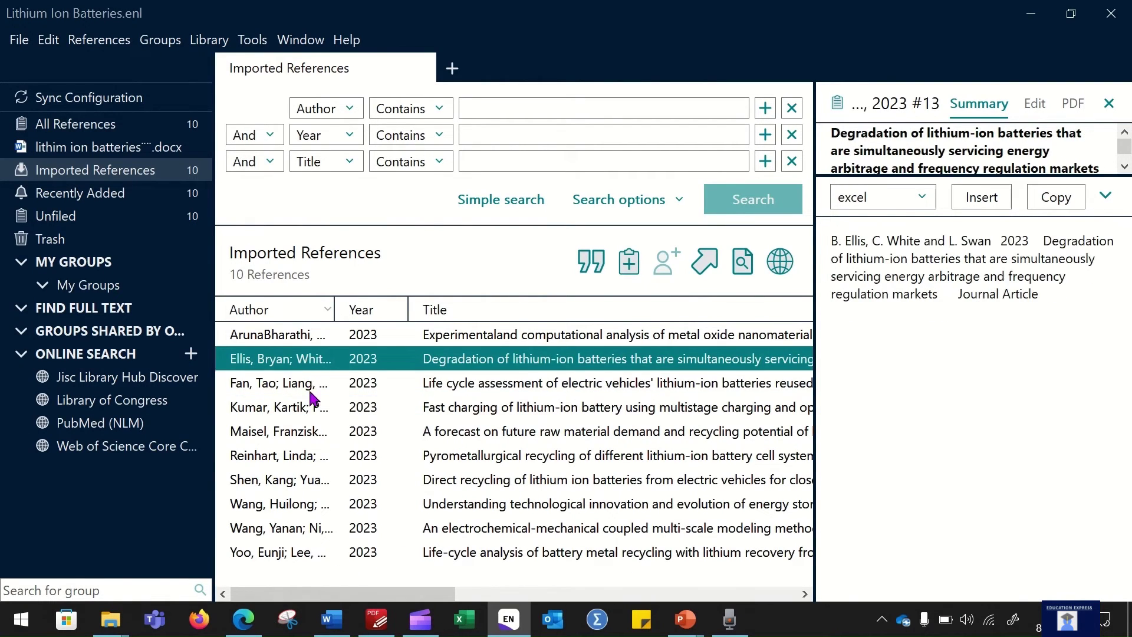
key(Down)
key(Down)
key(Down)
key(Down)
key(Down)
key(Down)
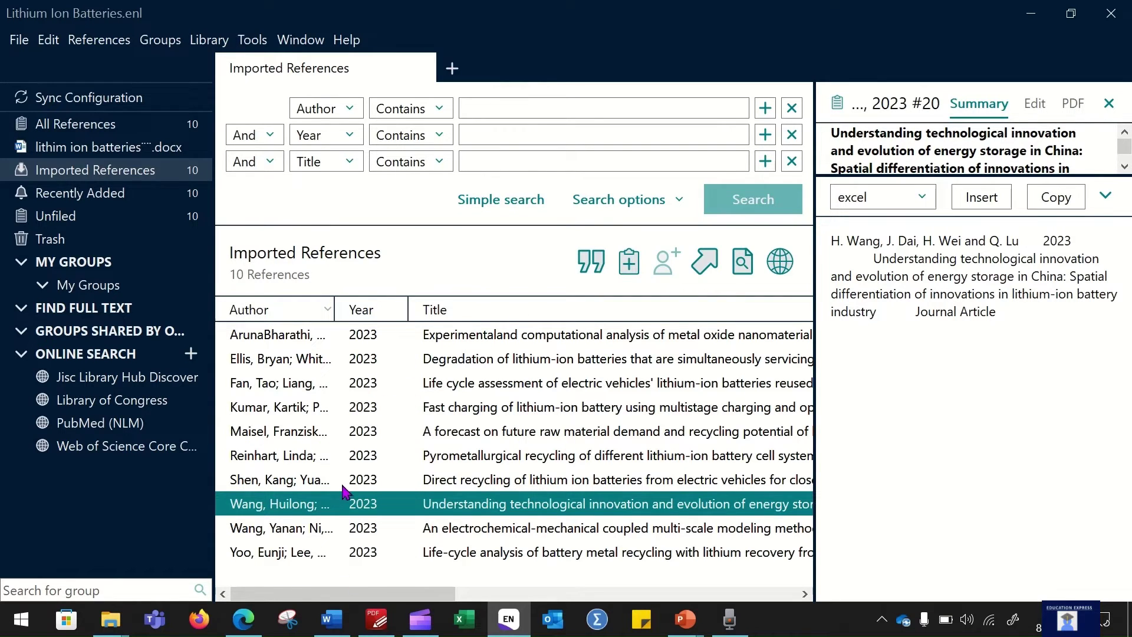
Step: In Word, add a space before the period after "our modern world" in the Introduction as the citation point, and return to EndNote
key(alt+Tab)
click(551, 382)
scroll(513, 342, down, 3)
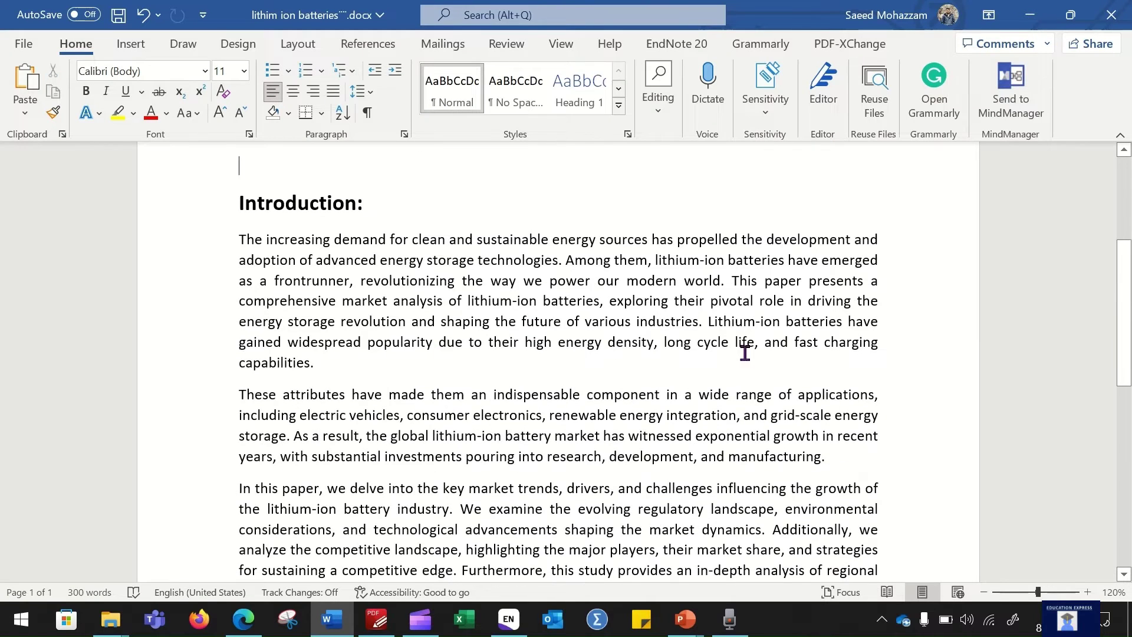
drag(351, 282, 720, 288)
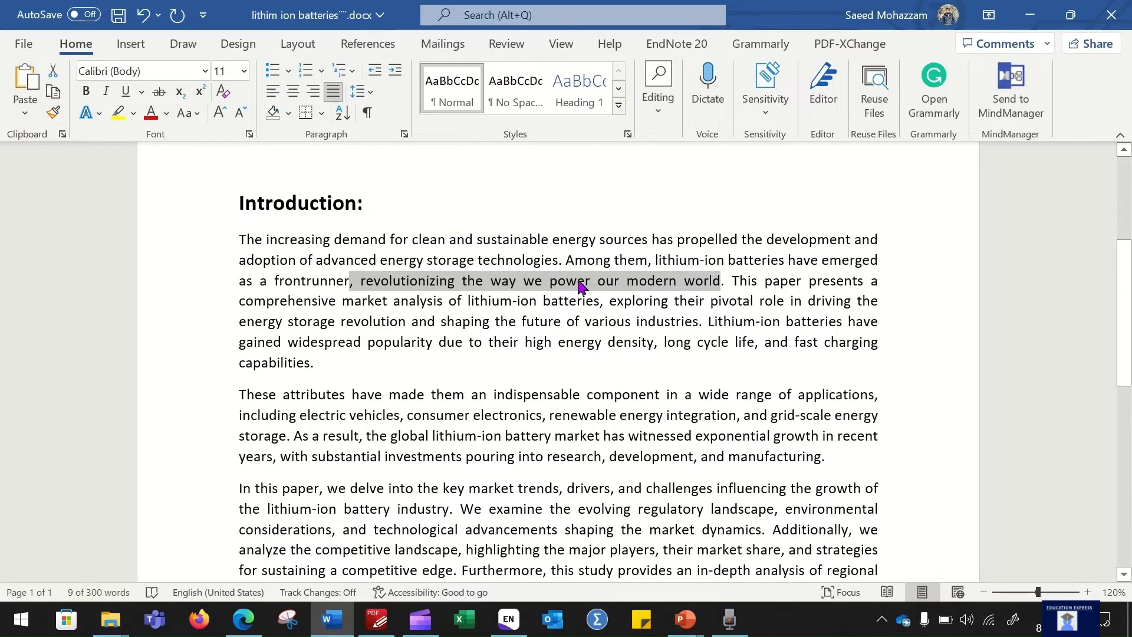
click(680, 342)
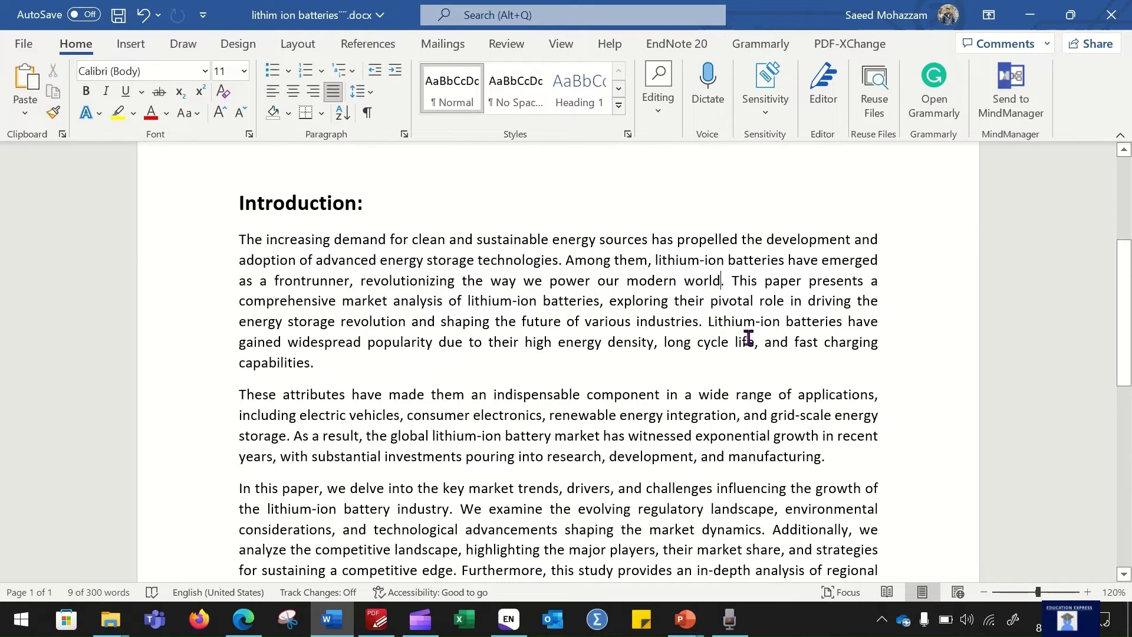
click(722, 280)
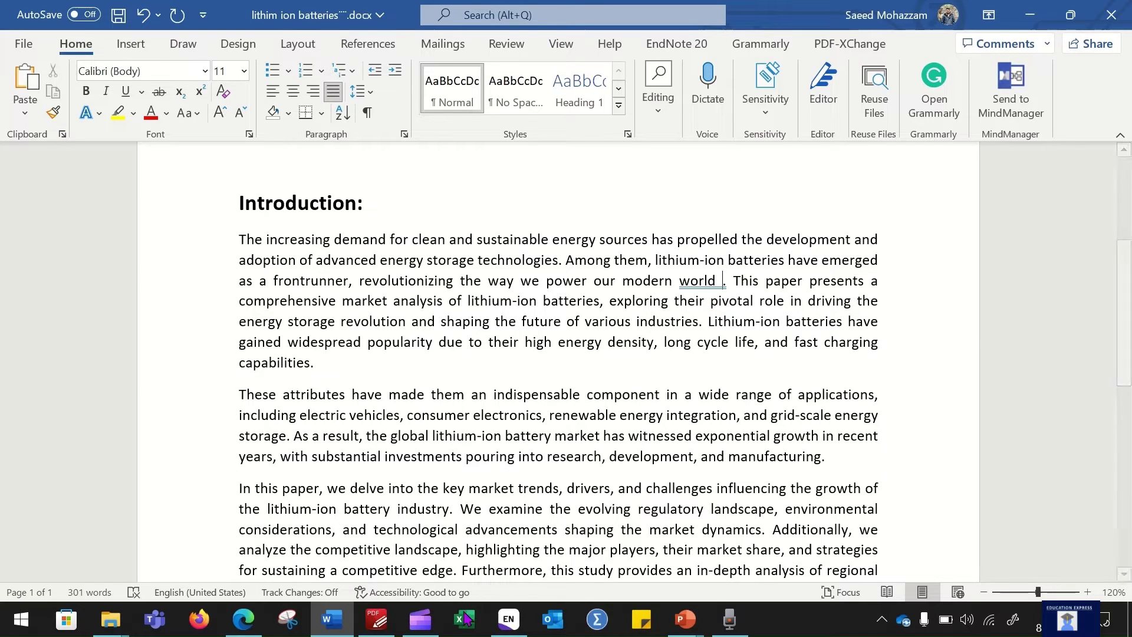
click(506, 620)
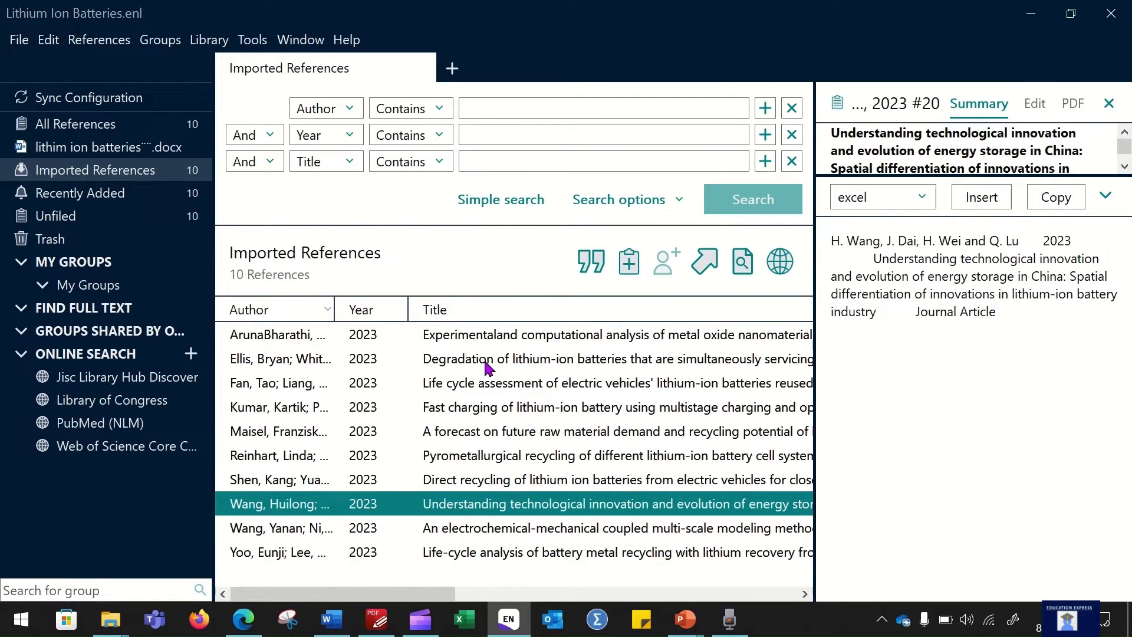
Step: Cite the reference "Degradation of lithium-ion batteries that are simultaneously servicing…" in the Word paper and view its bibliography entry under References
click(422, 372)
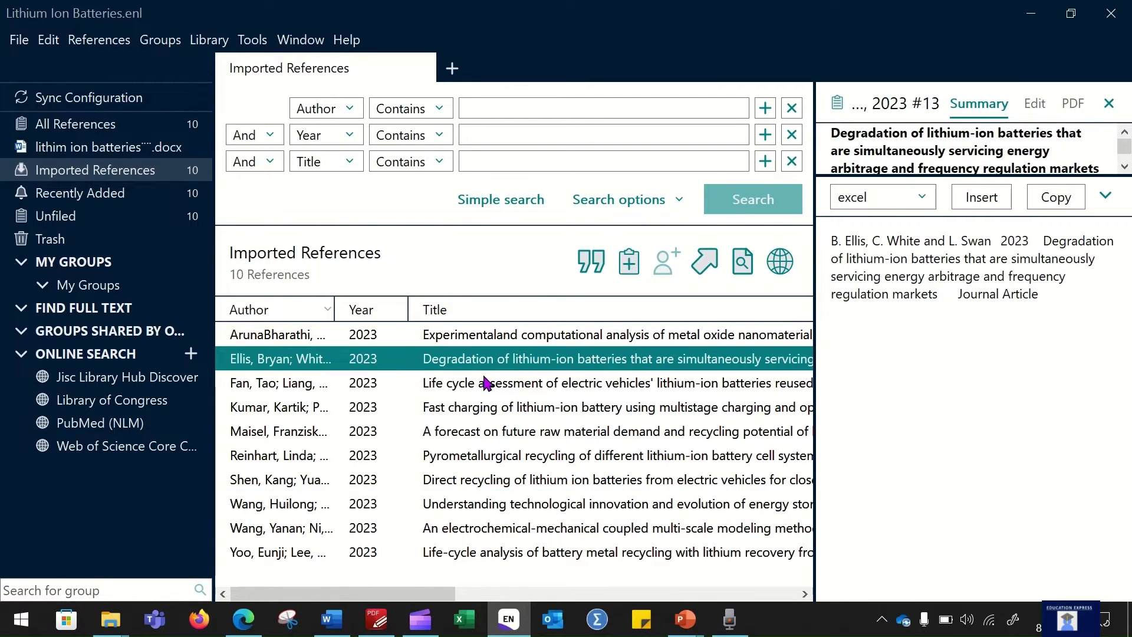
click(591, 259)
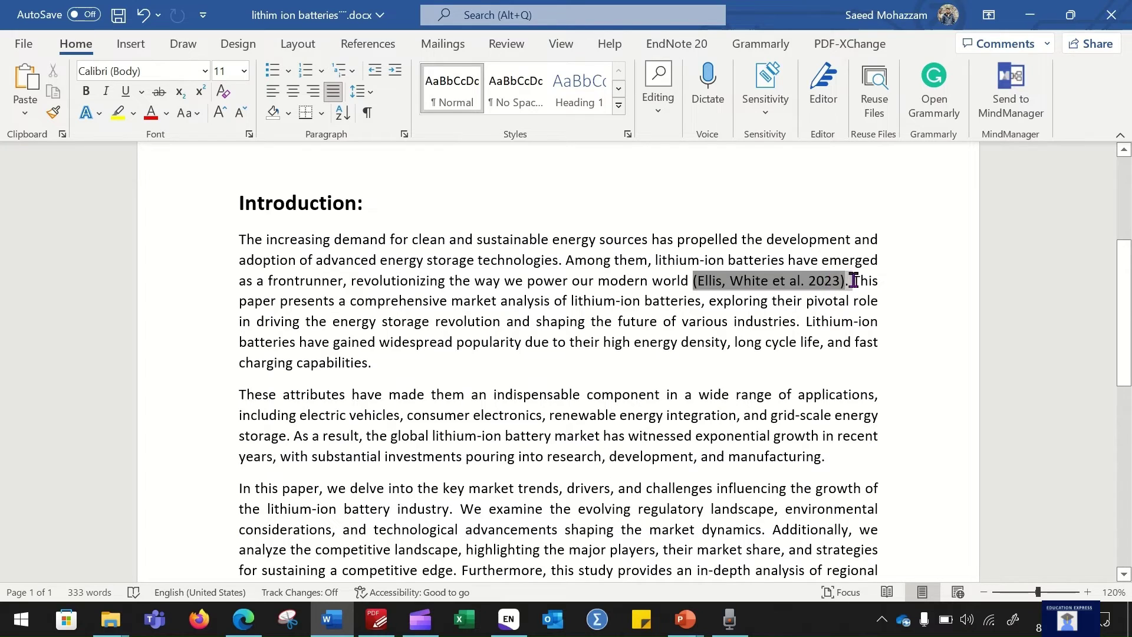
scroll(437, 380, down, 7)
scroll(266, 287, down, 2)
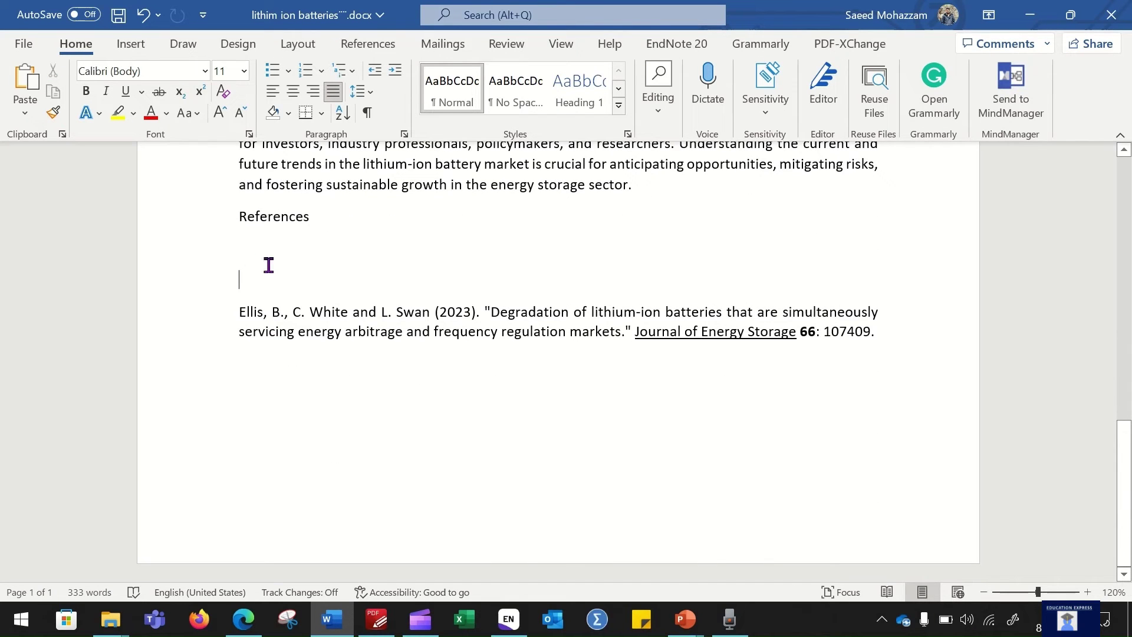
Step: Remove an empty line between the References heading and the bibliography entry
key(BackSpace)
drag(52, 290, 71, 357)
click(461, 505)
drag(159, 216, 157, 346)
click(582, 455)
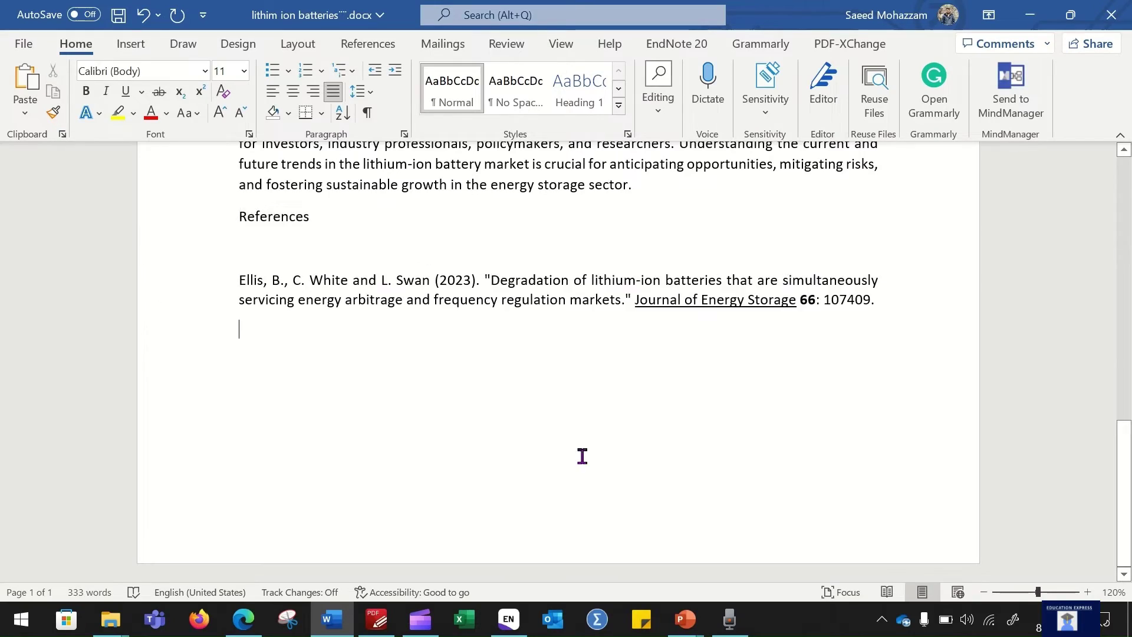
Step: Add a space before the period after "fast charging capabilities" in the Introduction as the next citation point
scroll(582, 456, up, 10)
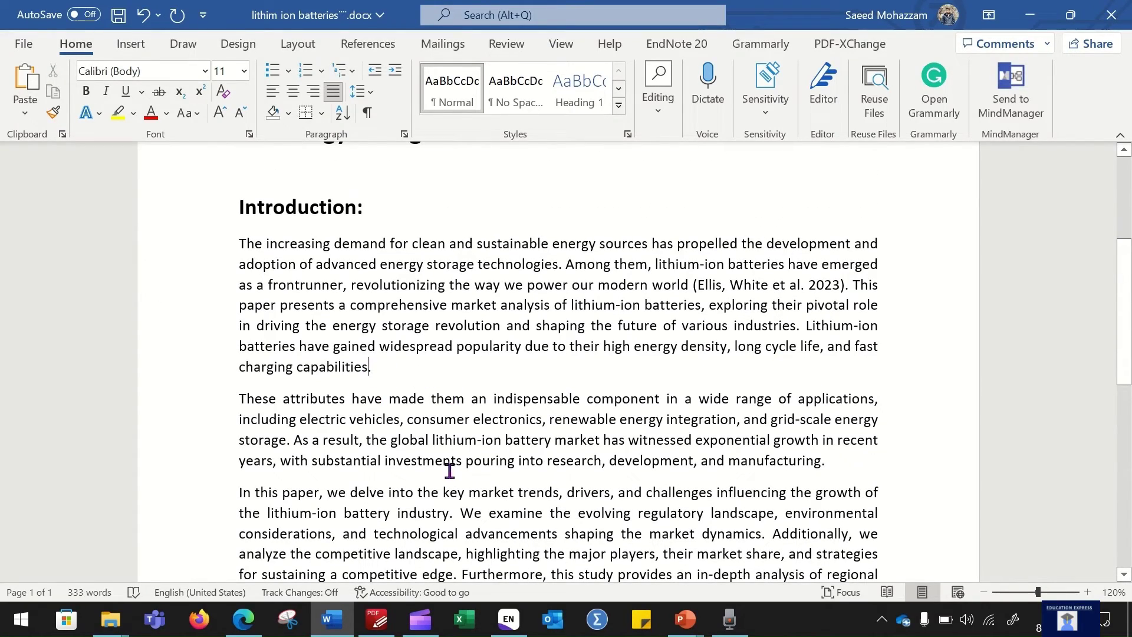
drag(239, 369, 450, 366)
click(371, 368)
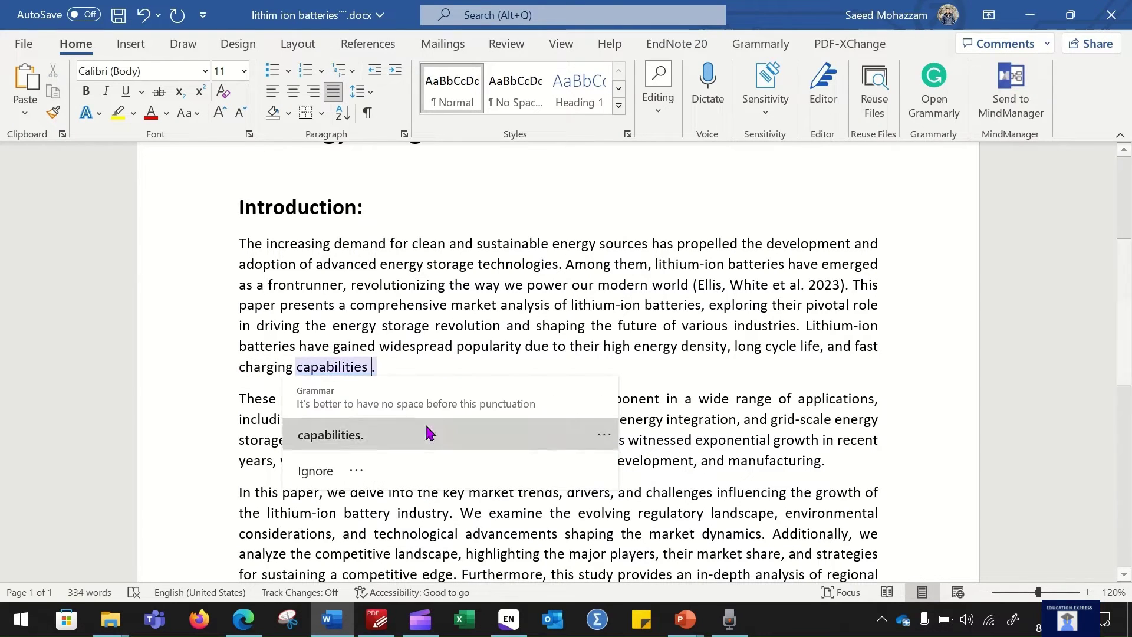
Step: From EndNote, cite together the references on multi-scale modeling, energy storage innovation in China, pyrometallurgical recycling, battery metal recycling and electric vehicles' reused batteries
click(508, 619)
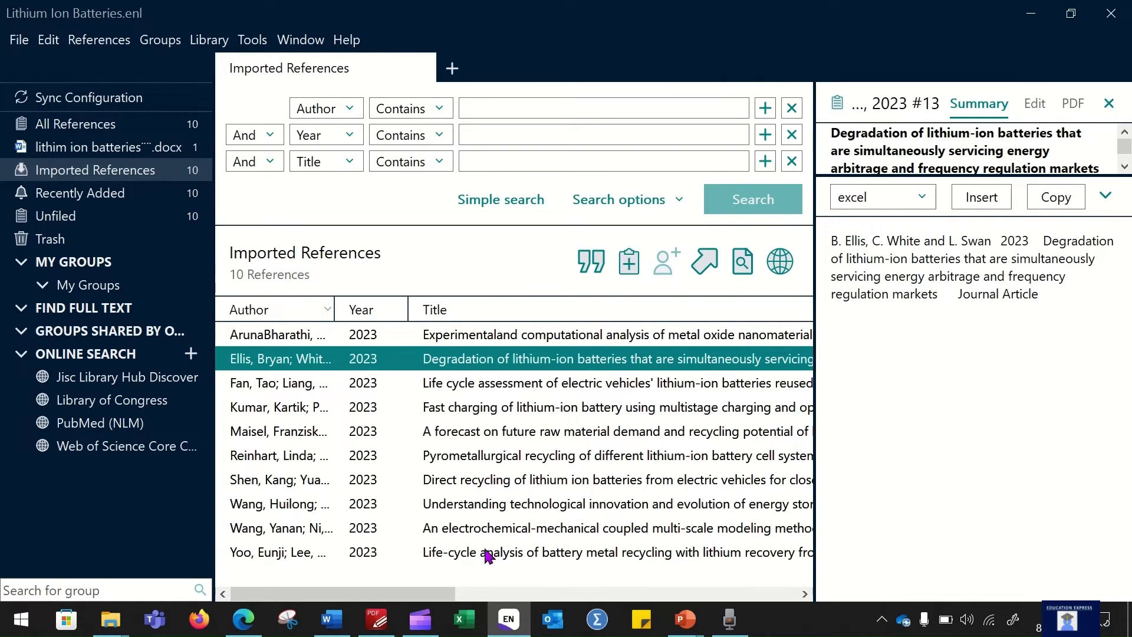
click(495, 536)
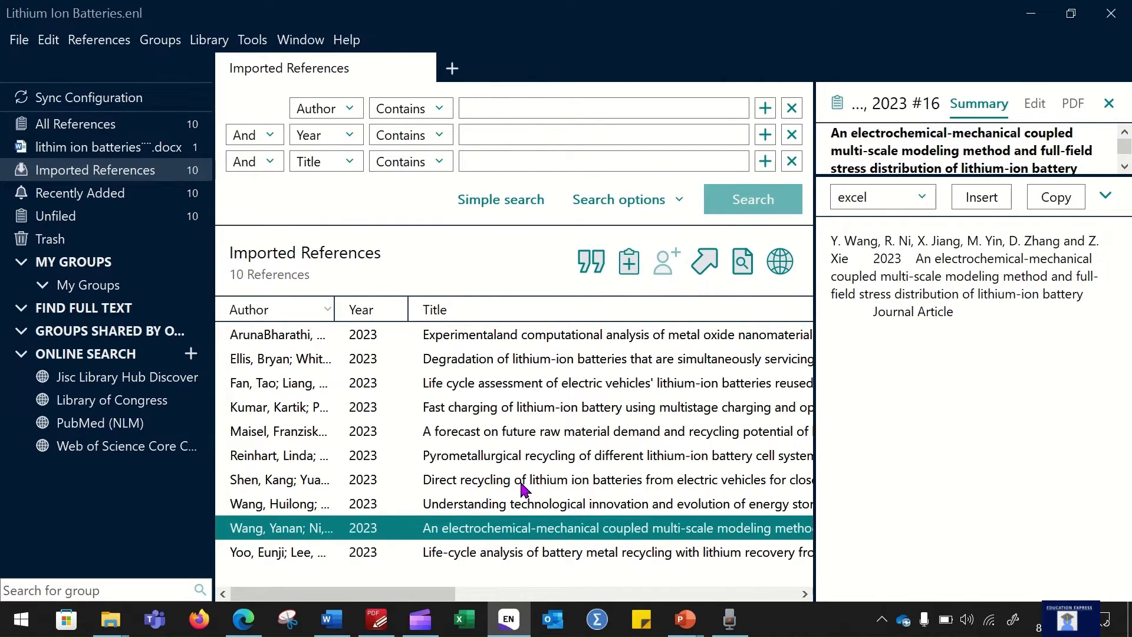
ctrl+click(525, 504)
ctrl+click(590, 456)
ctrl+click(488, 549)
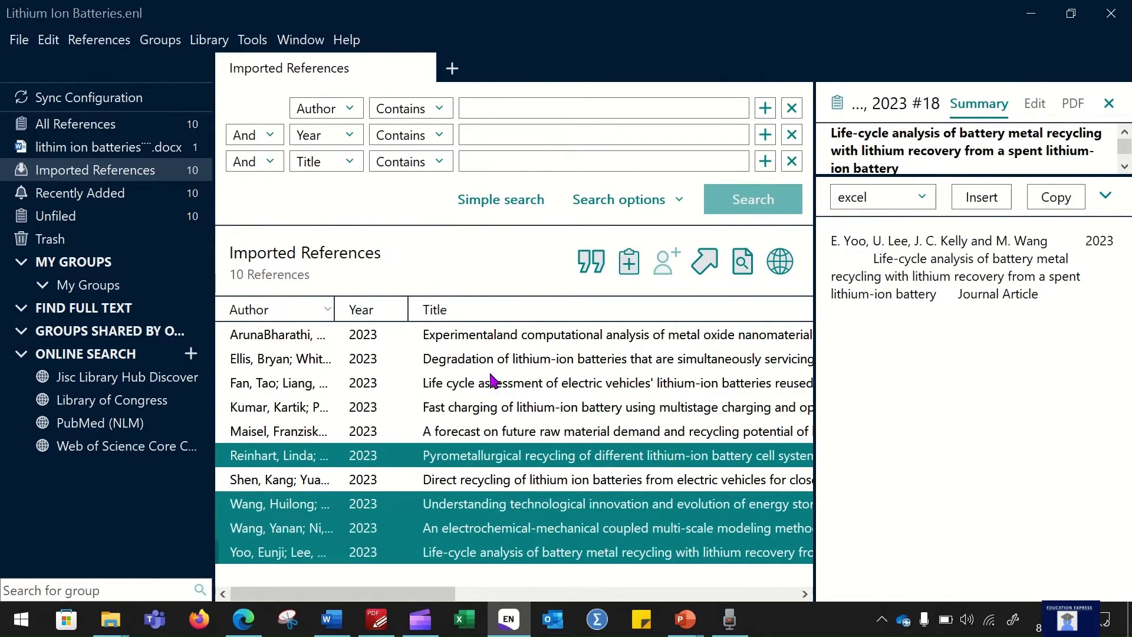
ctrl+click(540, 384)
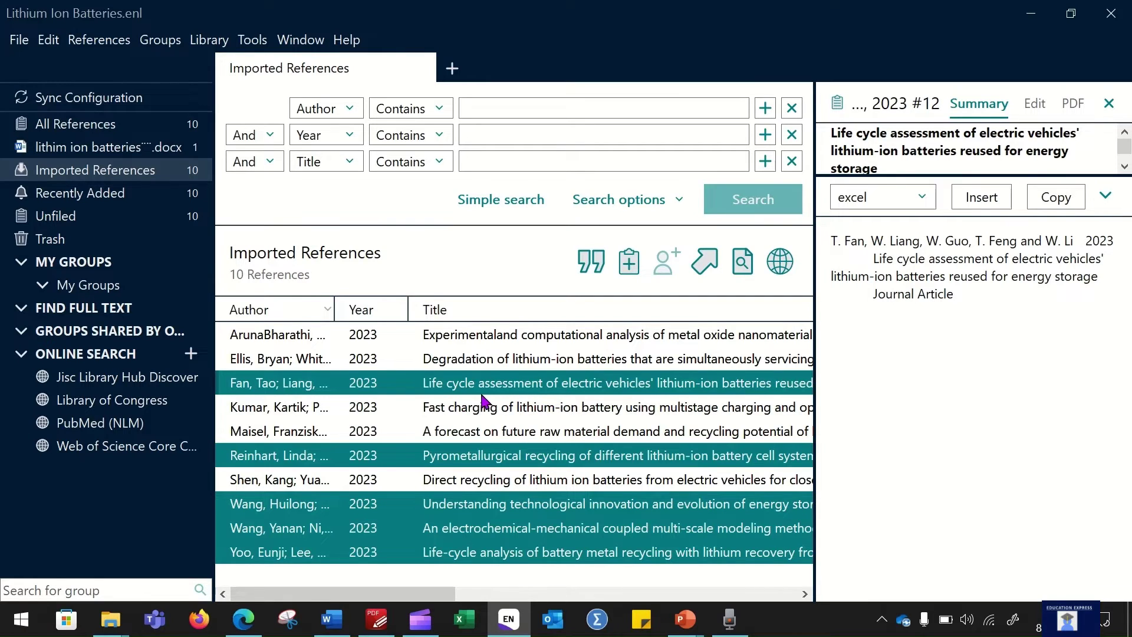
click(589, 267)
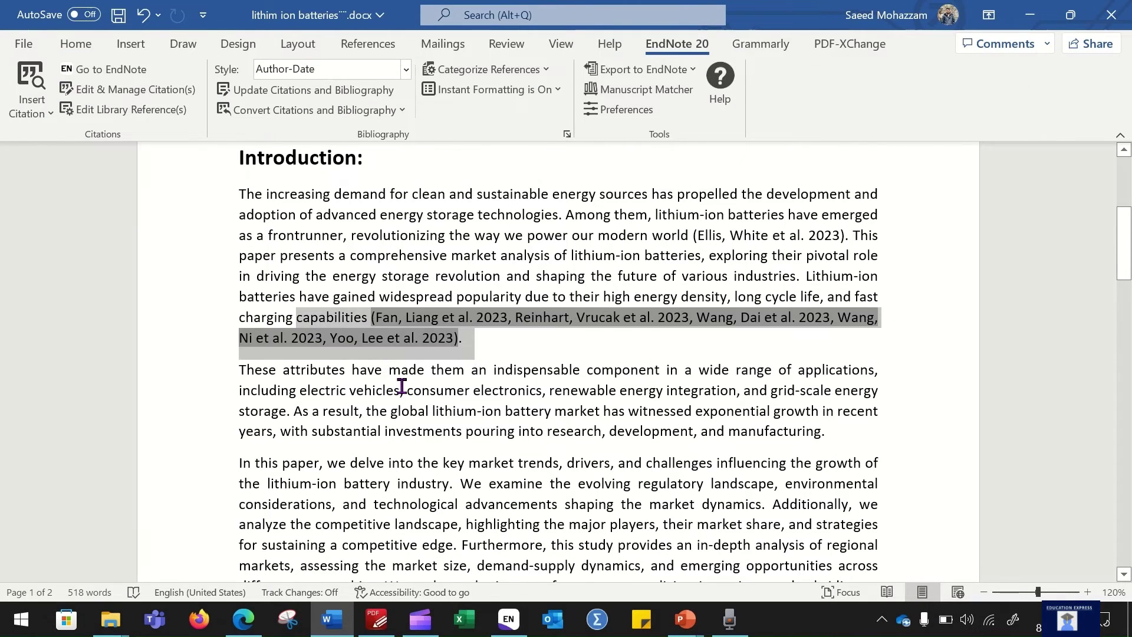
Step: Review the grouped citation in the Introduction and the matching bibliography entries under References across both pages
scroll(405, 385, down, 5)
scroll(403, 386, up, 4)
scroll(401, 386, up, 2)
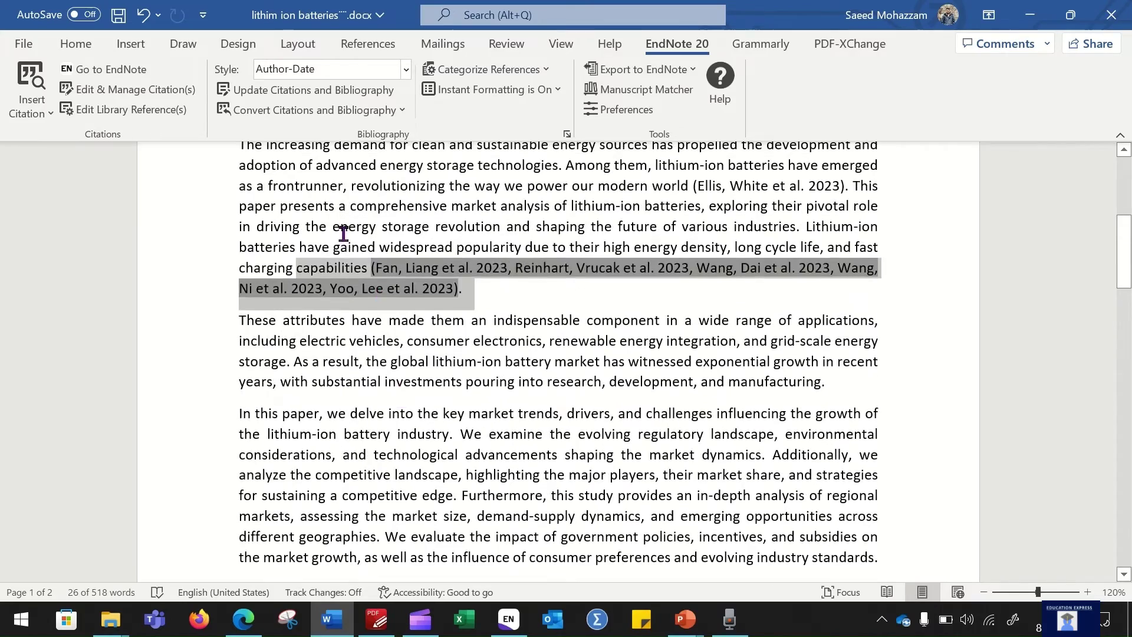
click(344, 230)
scroll(396, 321, down, 6)
drag(214, 394, 240, 519)
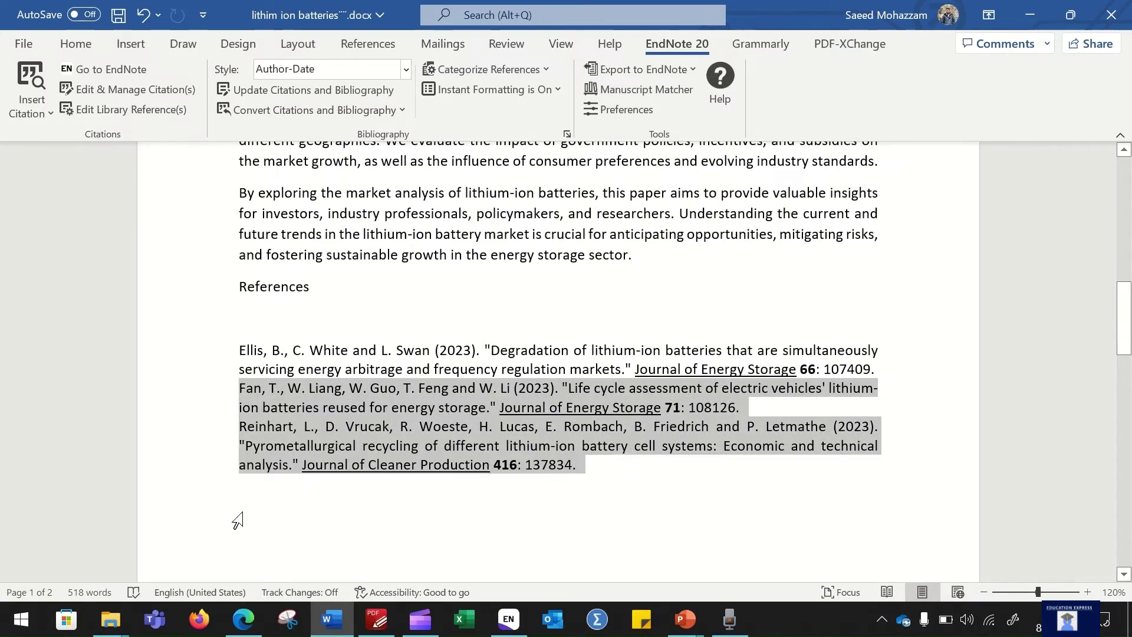
scroll(167, 447, down, 8)
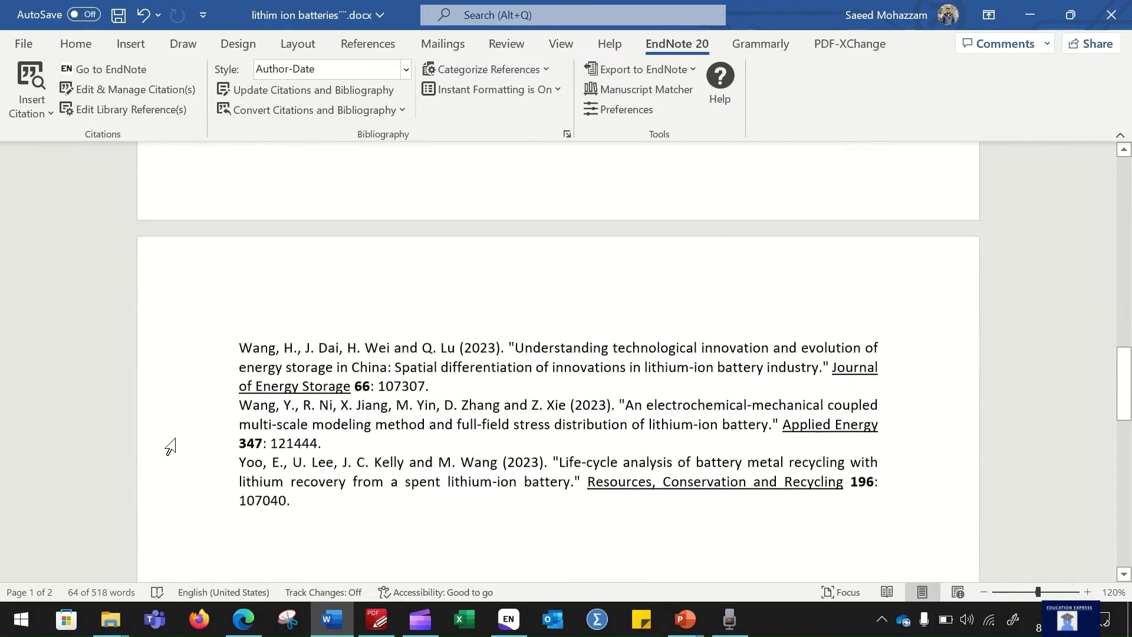
scroll(170, 446, up, 2)
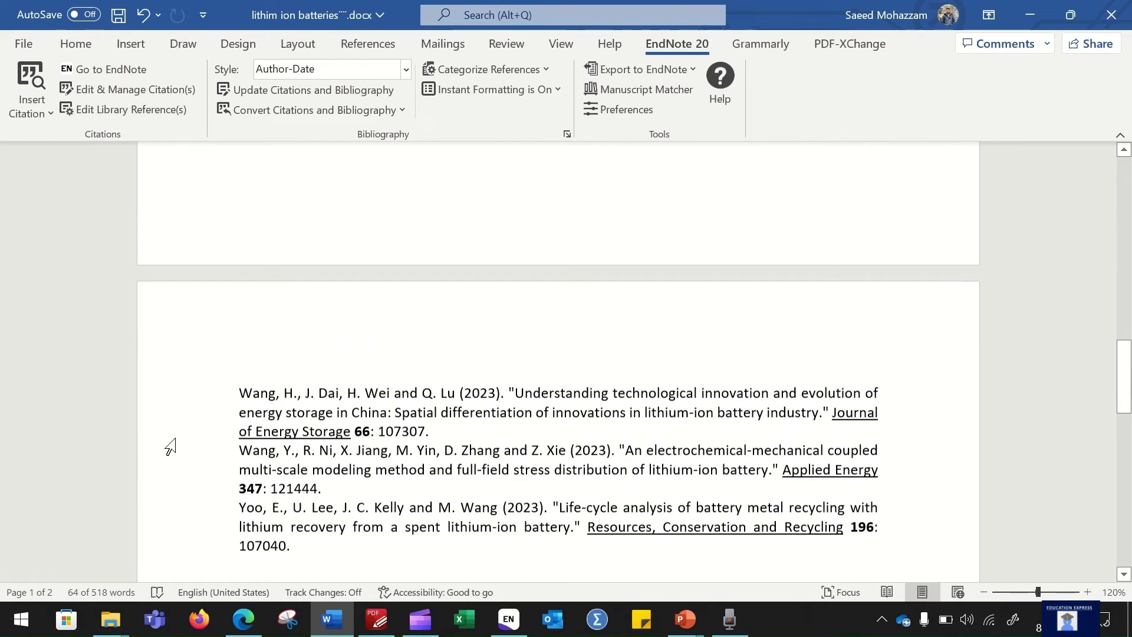
scroll(197, 504, up, 6)
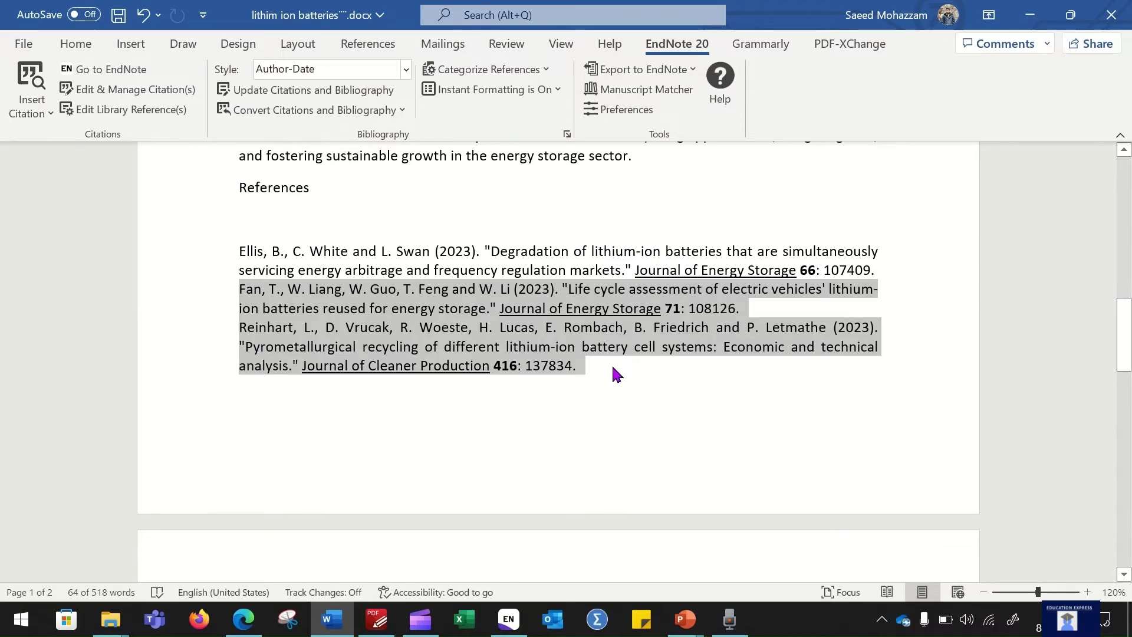
scroll(594, 428, up, 12)
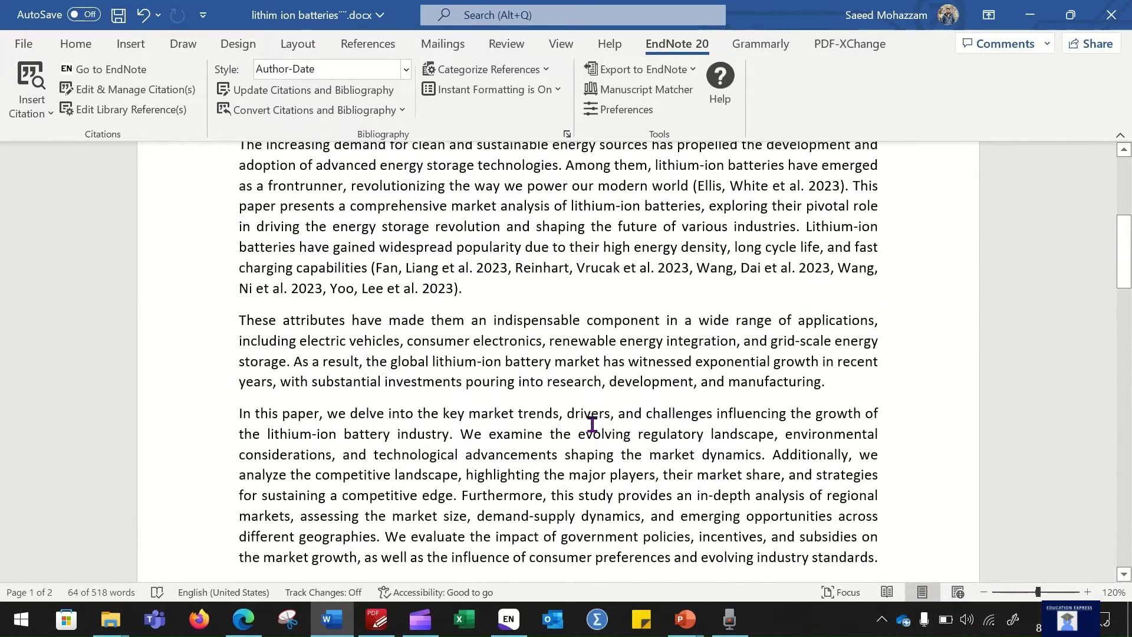
scroll(592, 424, up, 3)
click(75, 43)
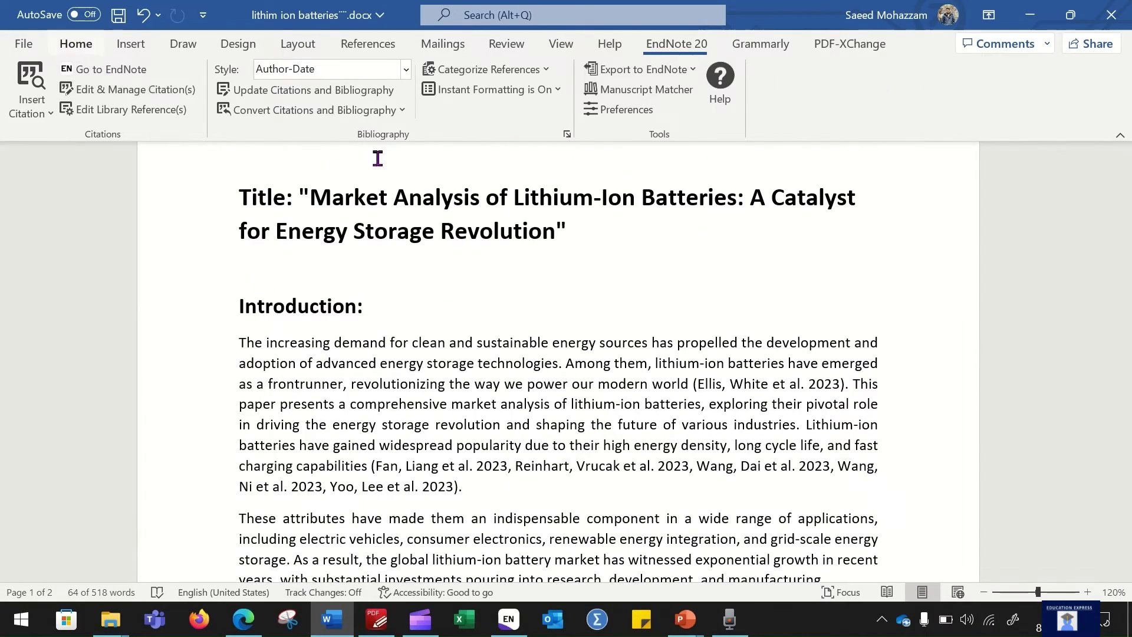
scroll(448, 407, down, 2)
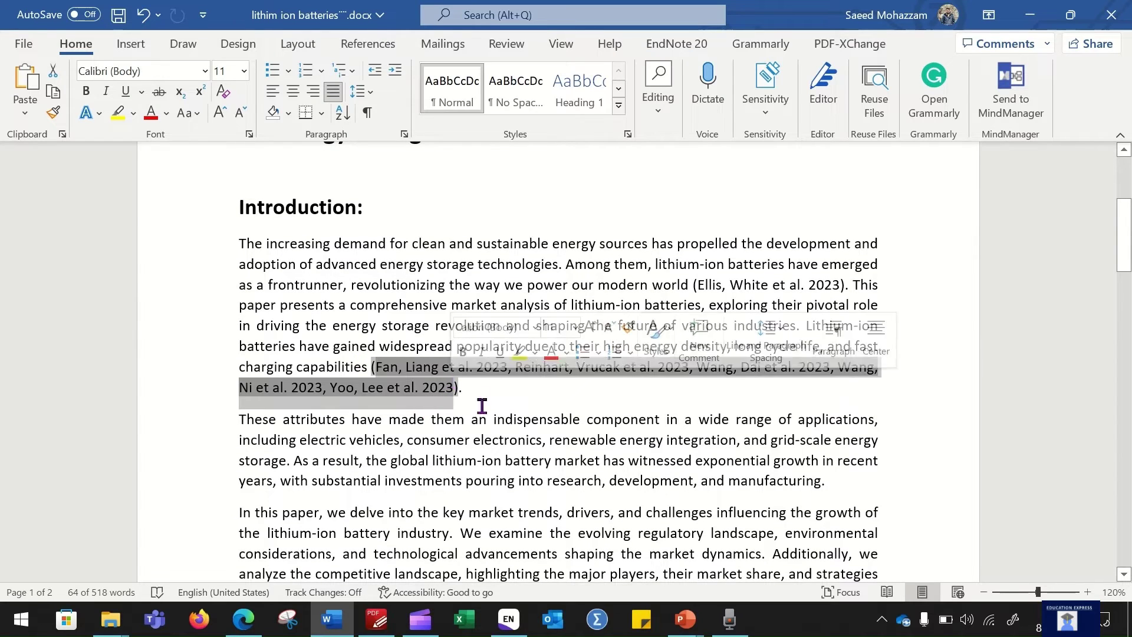
click(430, 376)
click(520, 441)
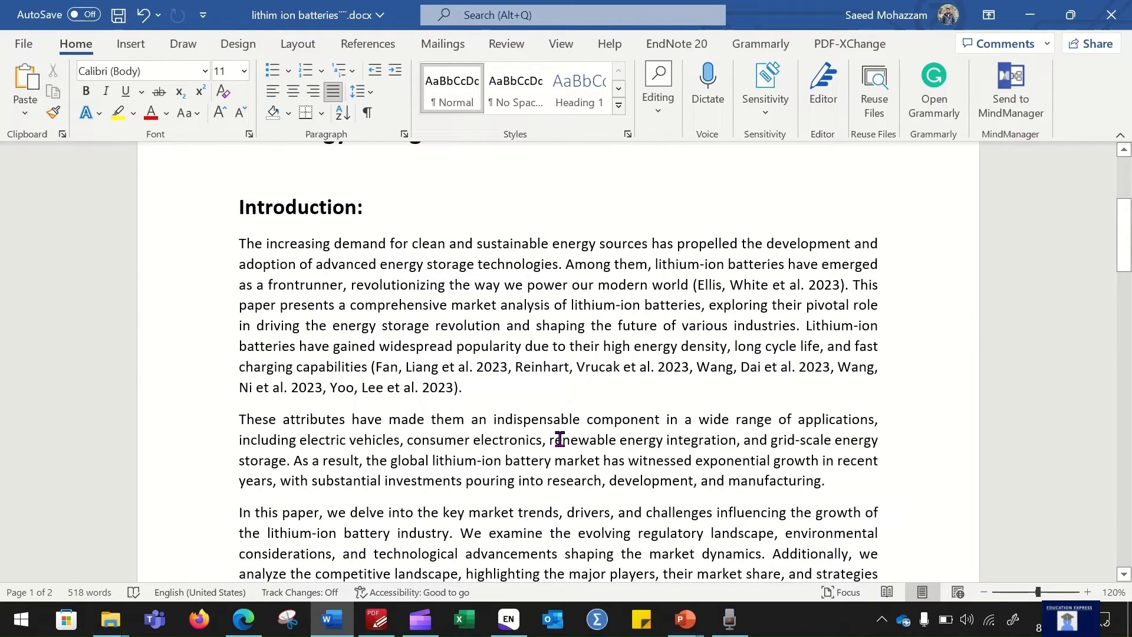
Step: Change the EndNote citation style of the paper to Numbered
click(677, 45)
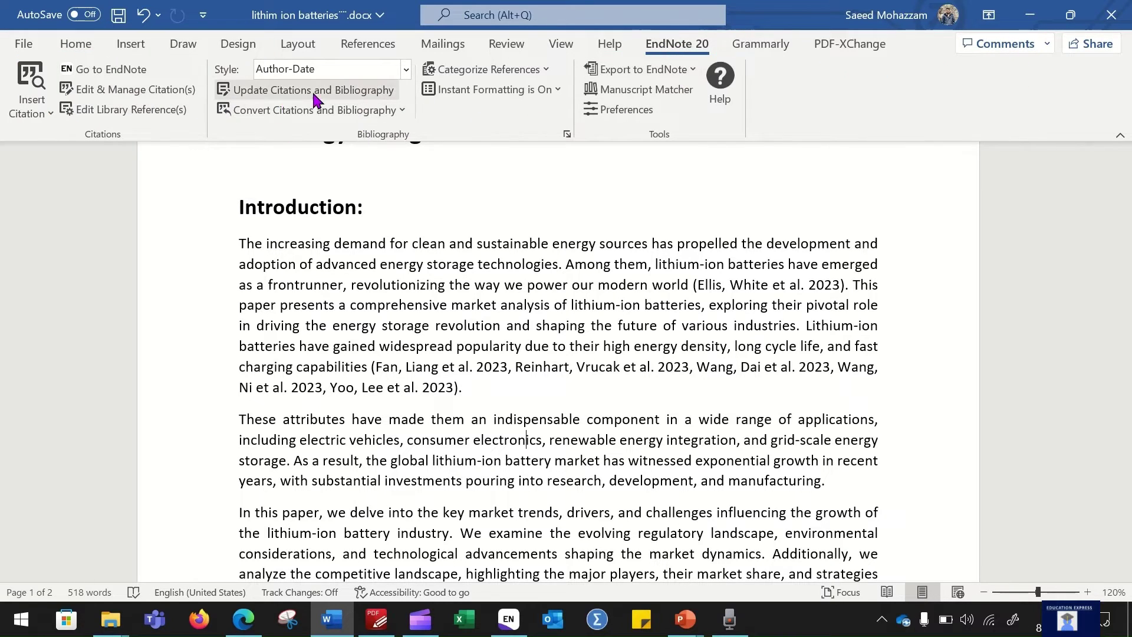
click(406, 69)
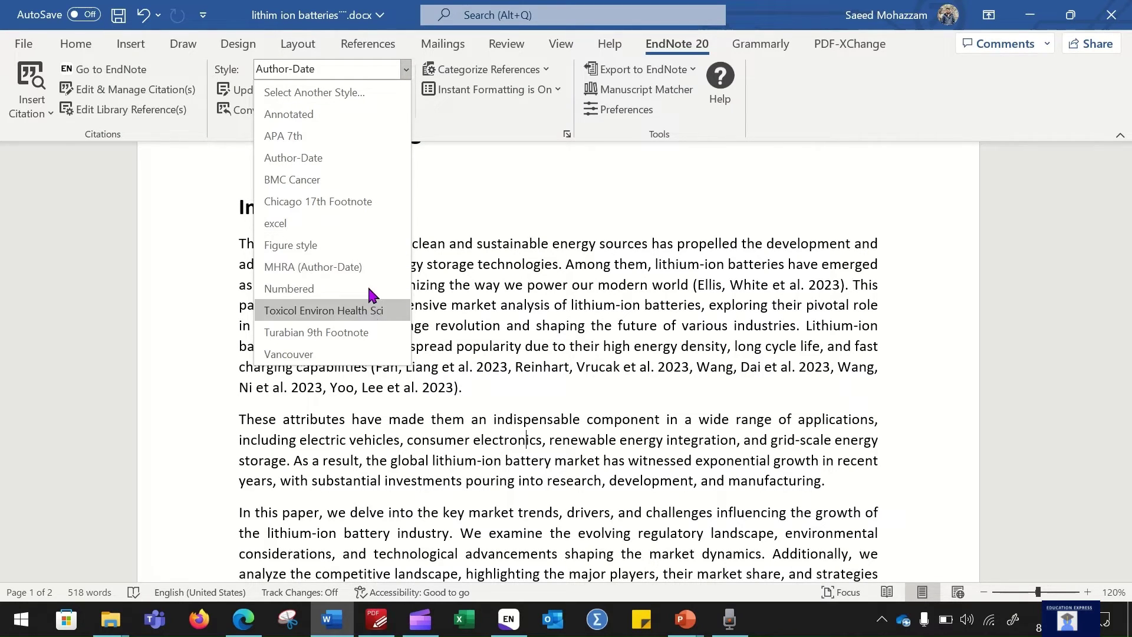
click(331, 290)
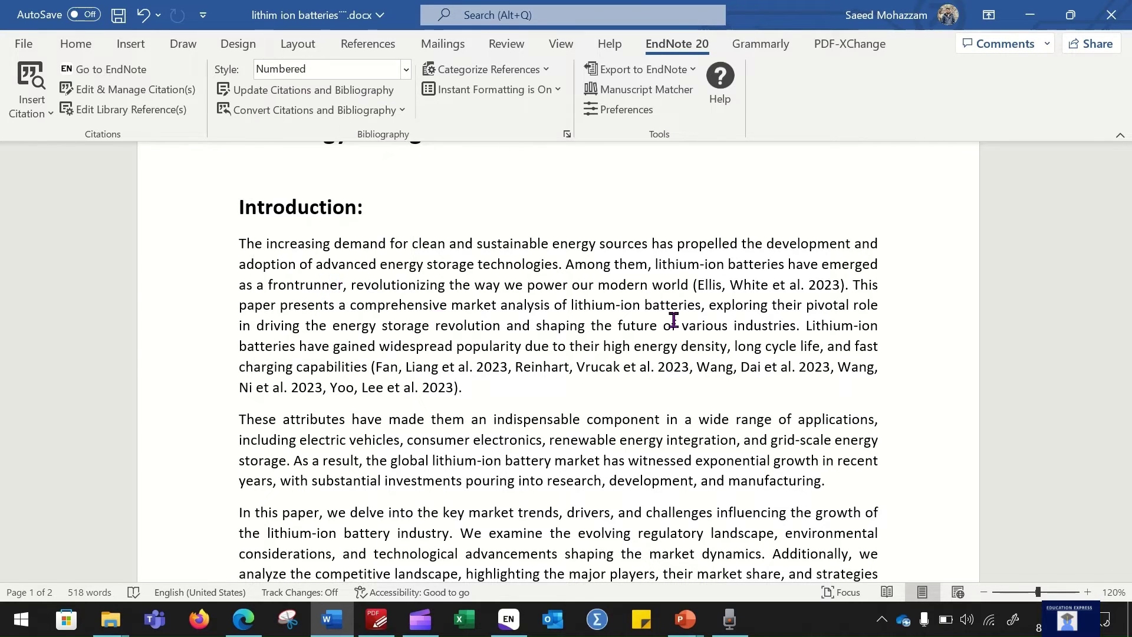
click(339, 367)
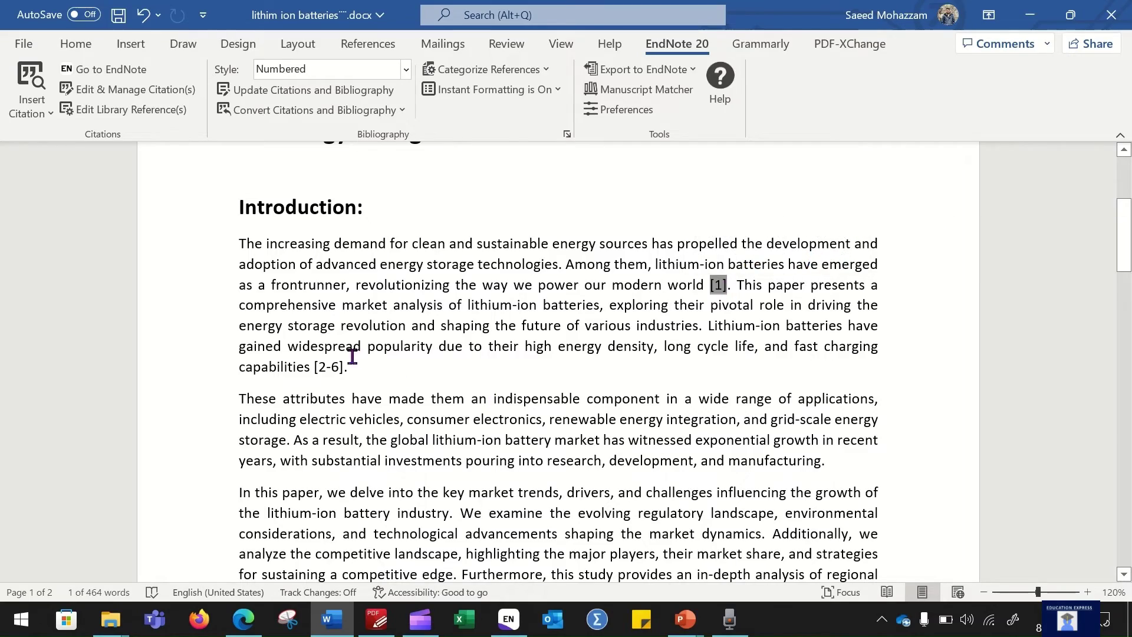
Step: Review the numbered bibliography entries under References across both pages, and go back to the in-text citations
scroll(437, 450, down, 6)
scroll(431, 449, down, 3)
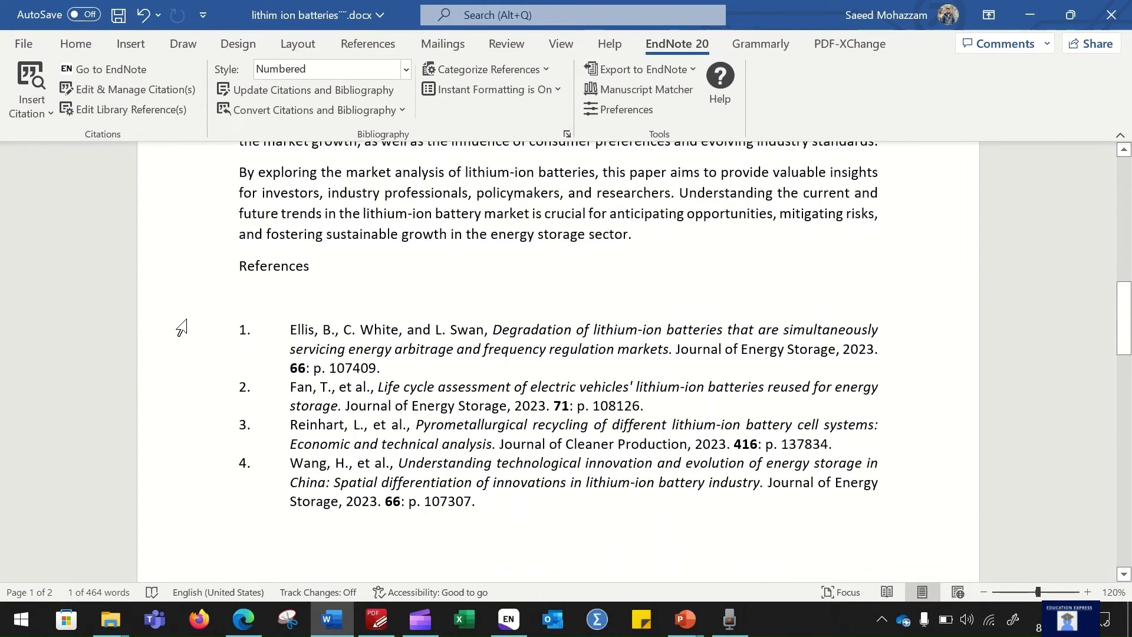
scroll(177, 329, down, 5)
drag(186, 201, 228, 442)
scroll(232, 429, down, 3)
scroll(236, 437, up, 6)
scroll(232, 430, up, 6)
click(508, 357)
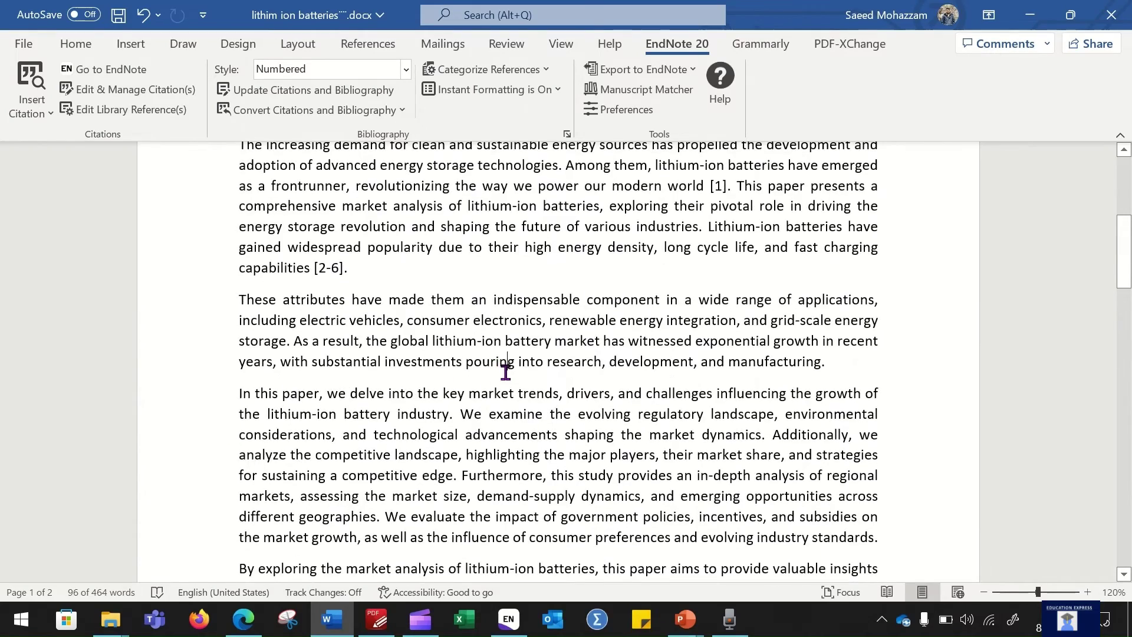
Step: Switch the paper's EndNote citation style to APA 7th
scroll(356, 364, up, 3)
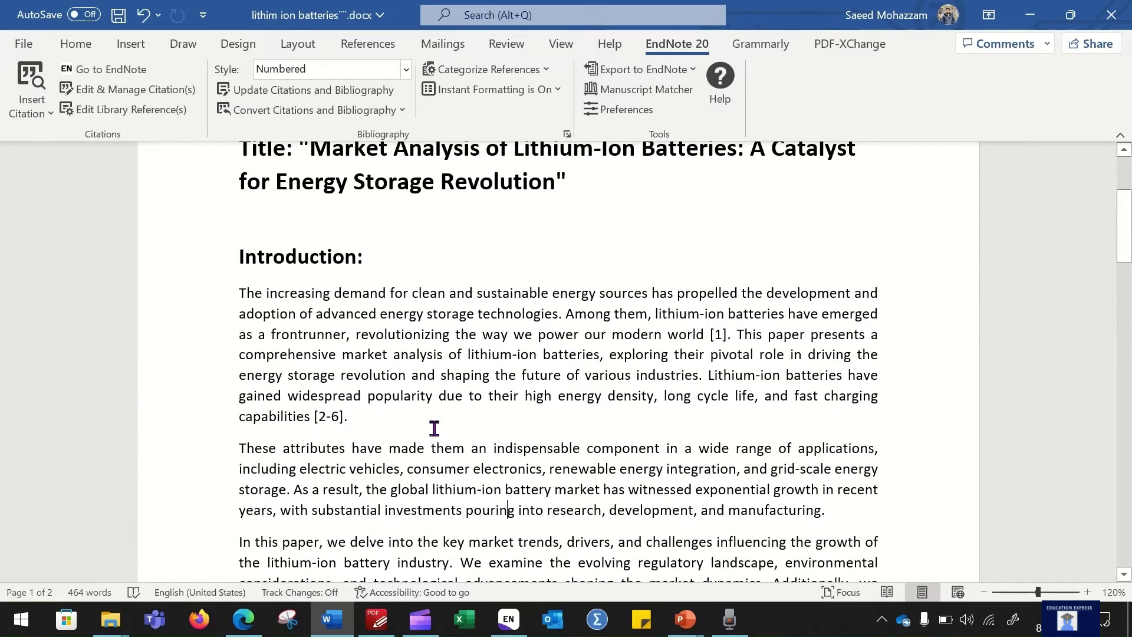
click(406, 70)
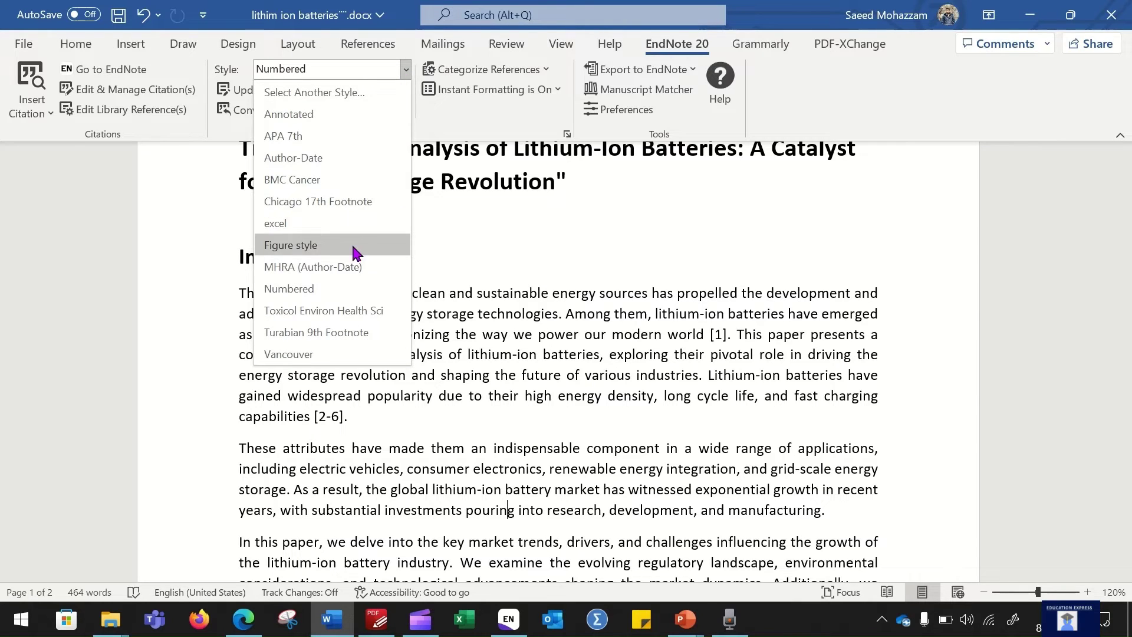
click(352, 137)
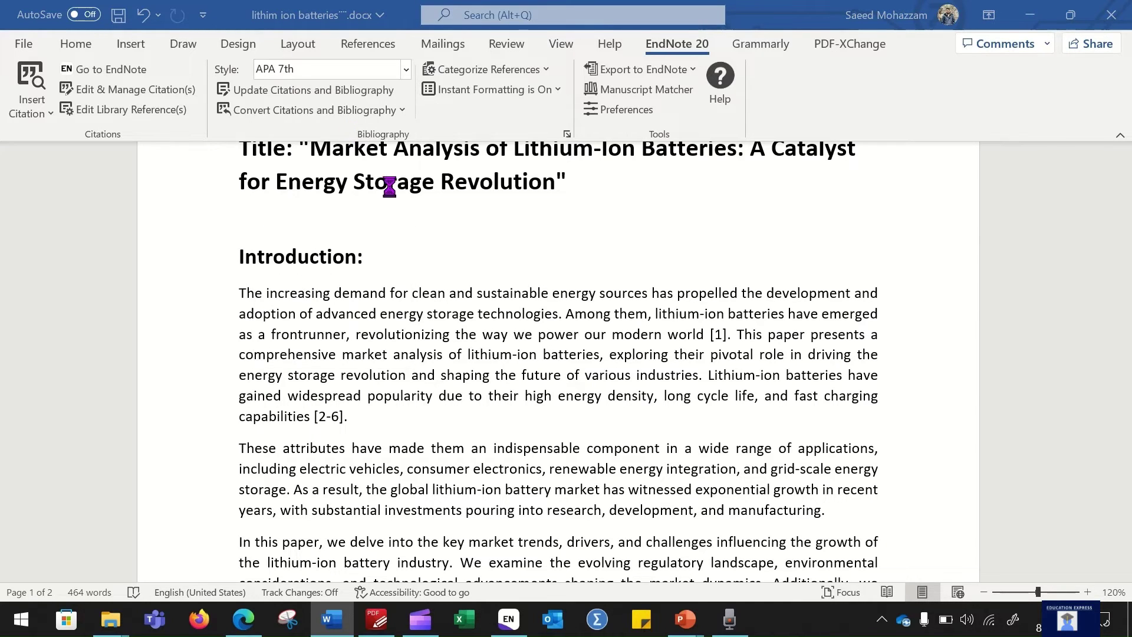
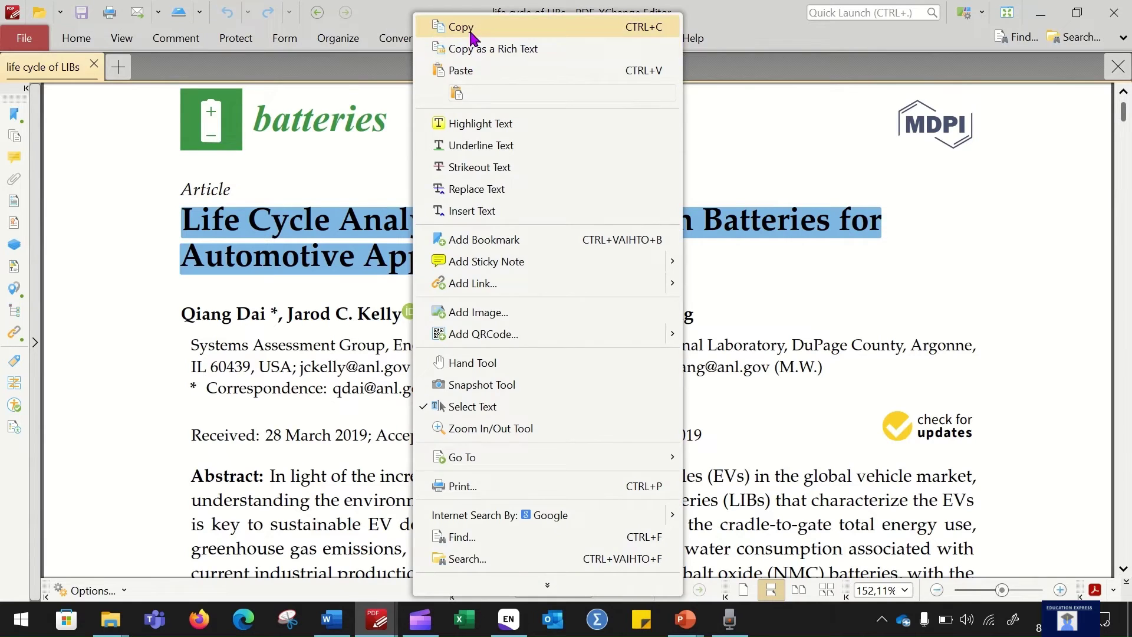
Step: Copy the selected article title from the life cycle of LIBs PDF and open Google Scholar in the Edge browser
click(461, 28)
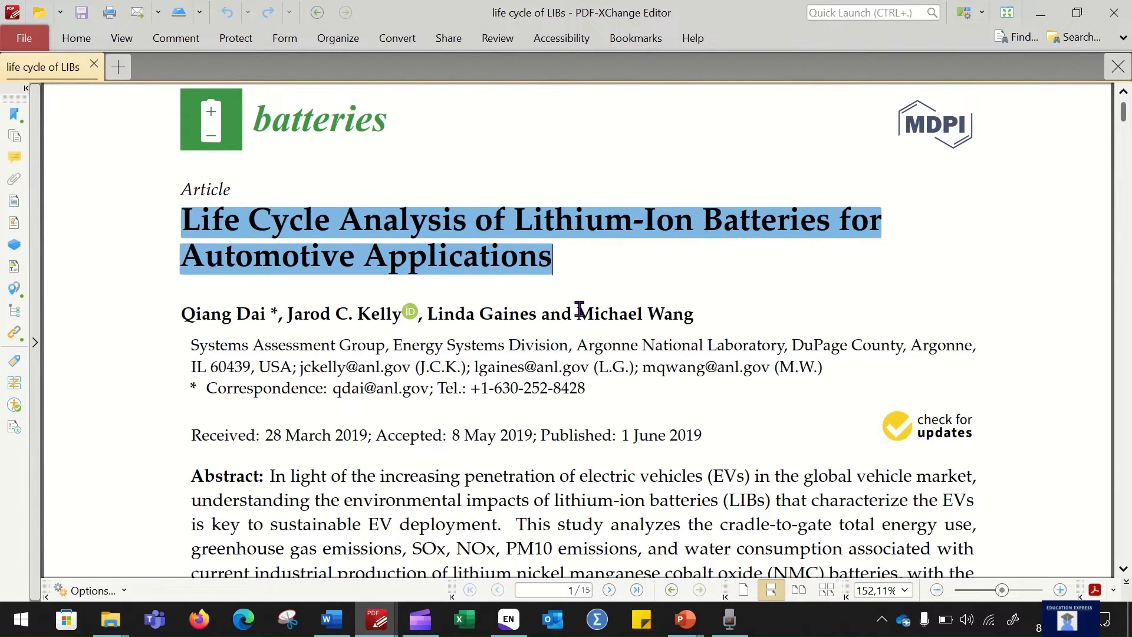
key(super+5)
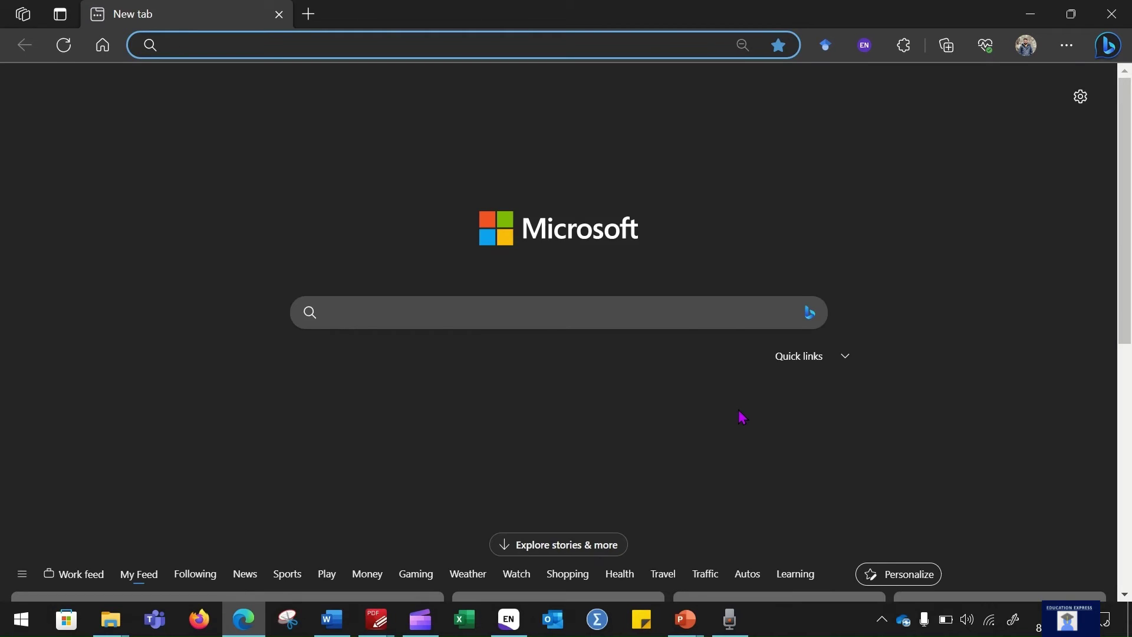
text(google sch)
key(Return)
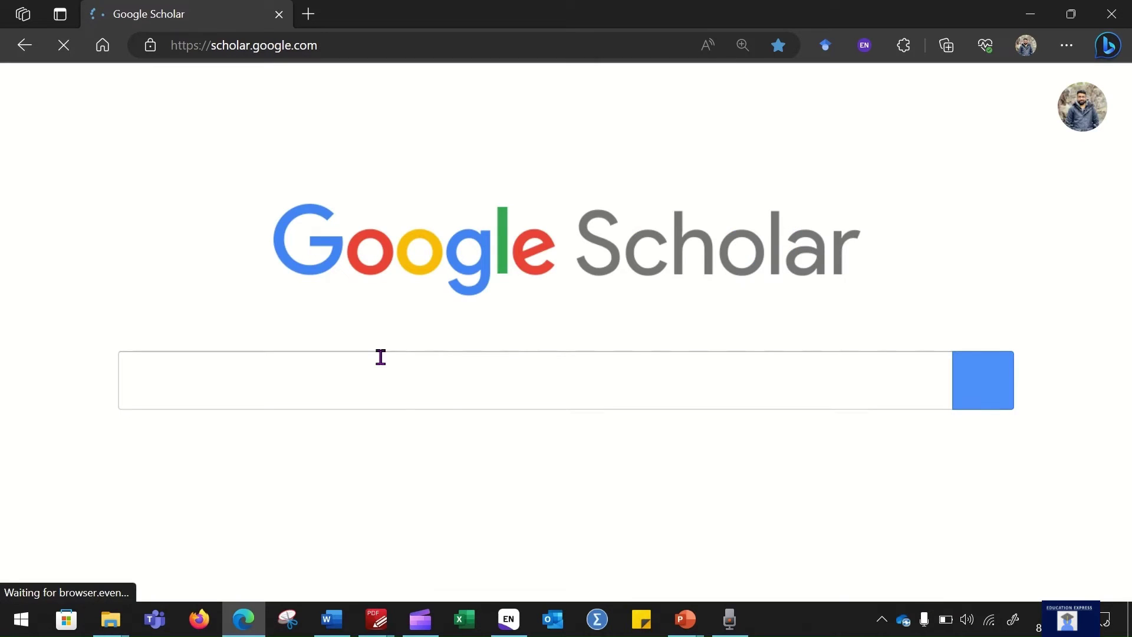
Step: Search Google Scholar for the copied title "Life Cycle Analysis of Lithium-Ion Batteries for Automotive Applications"
right_click(448, 372)
click(511, 201)
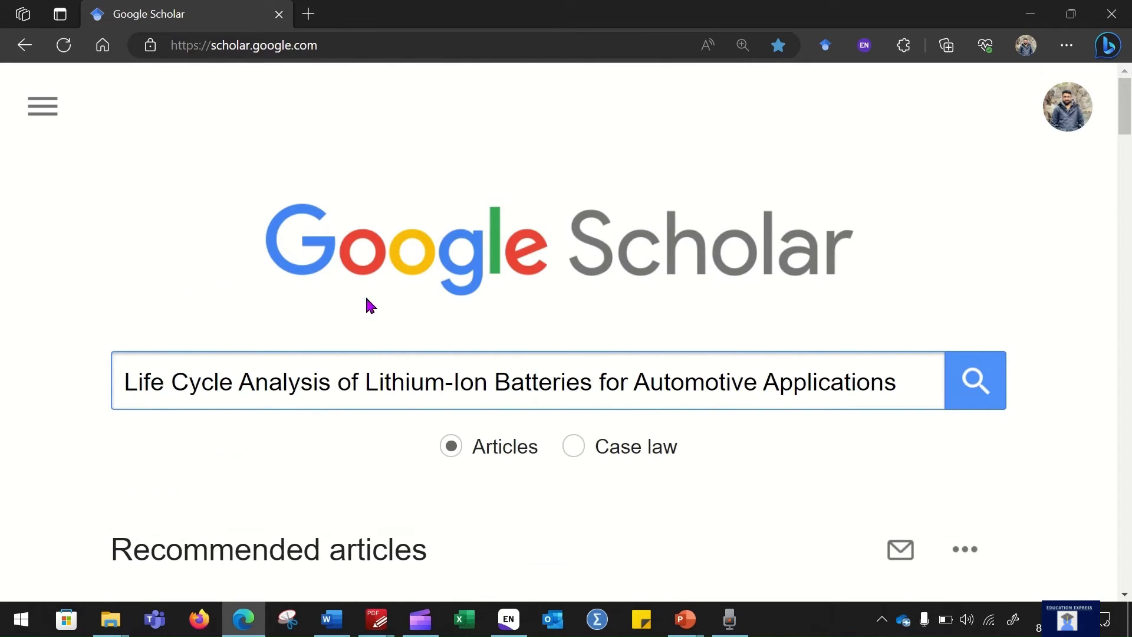
click(992, 382)
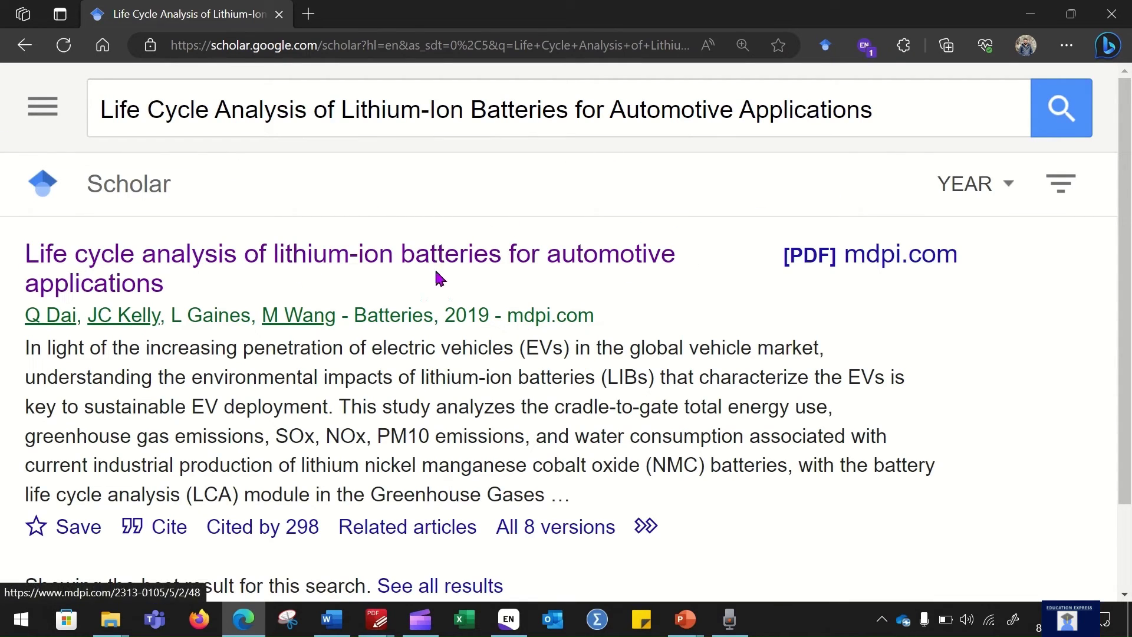
Step: Export the article's Google Scholar citation in EndNote format and save it as scholar.enw in the learn_endnote folder
click(162, 538)
scroll(421, 372, down, 3)
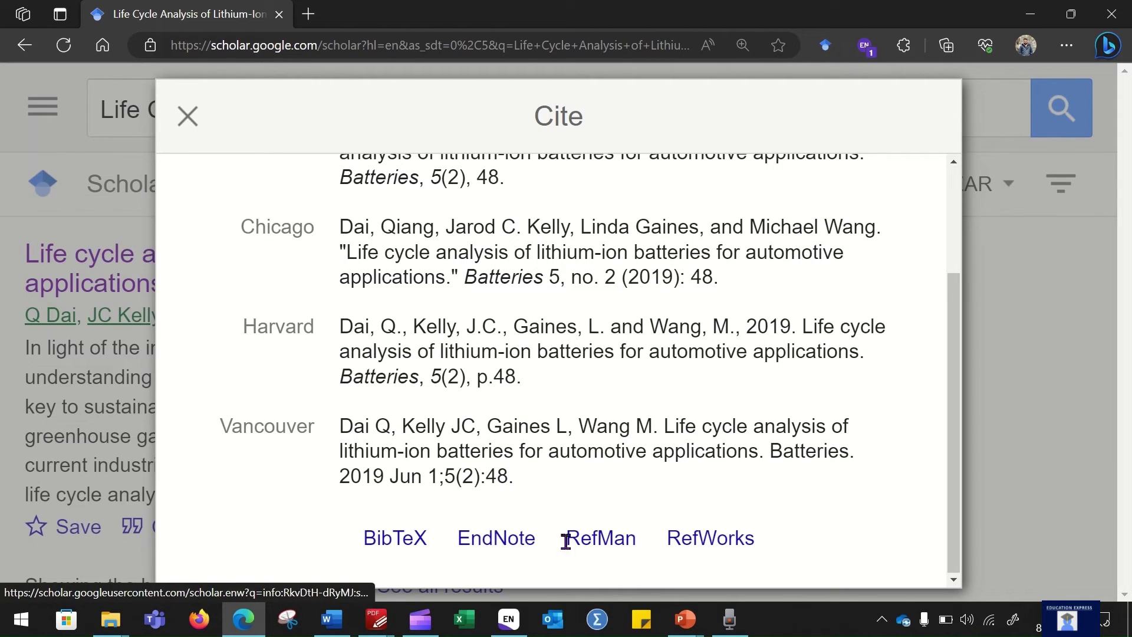
click(497, 539)
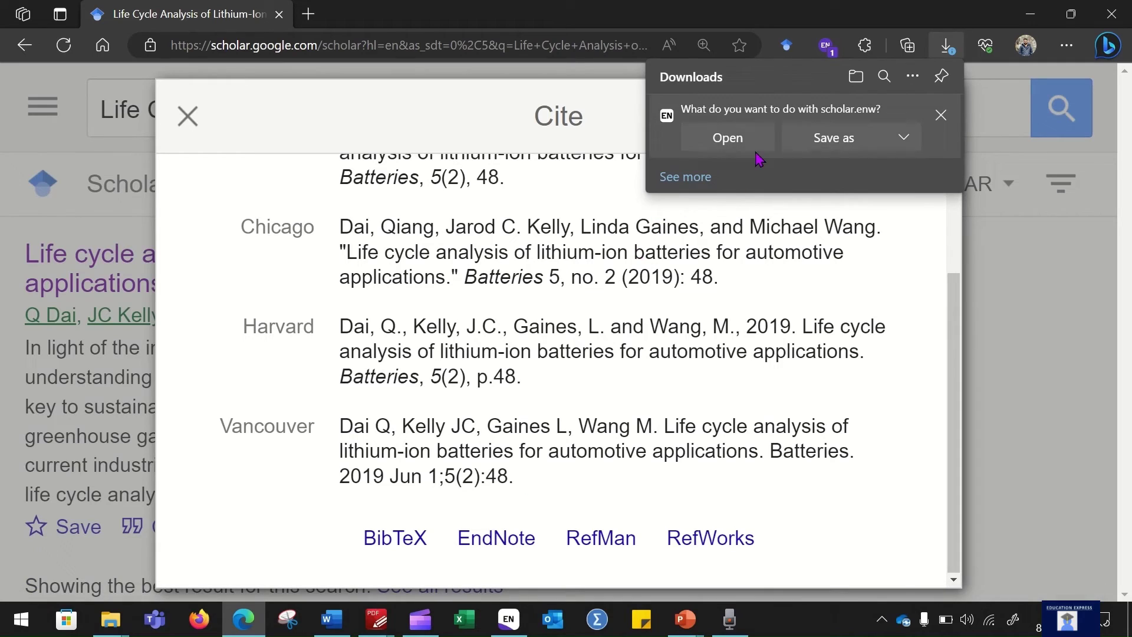
click(833, 150)
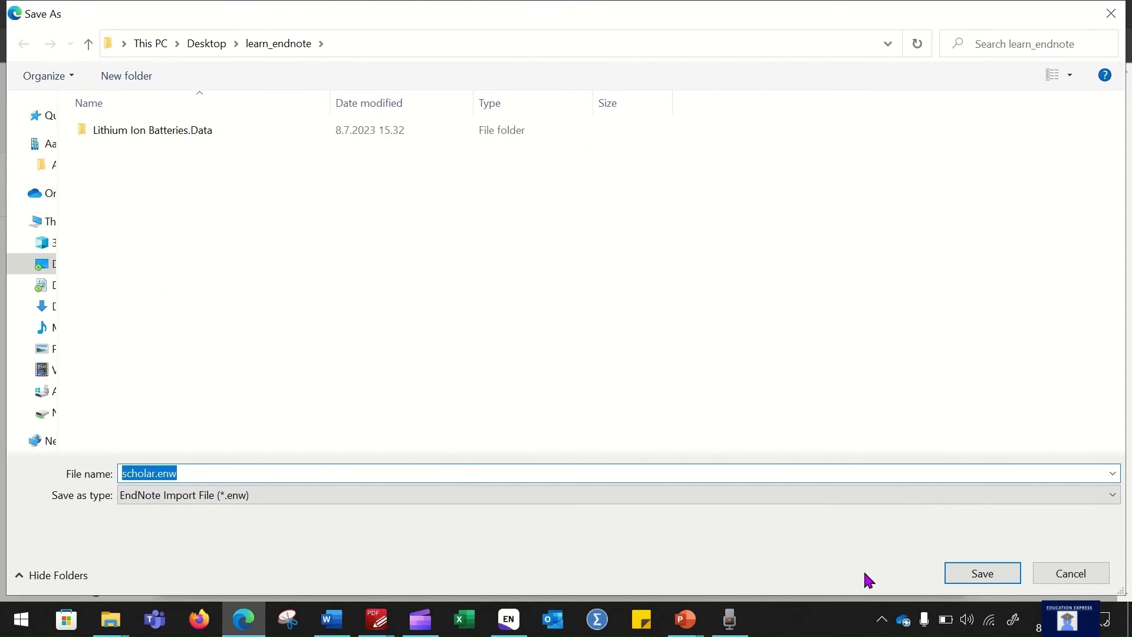
click(999, 576)
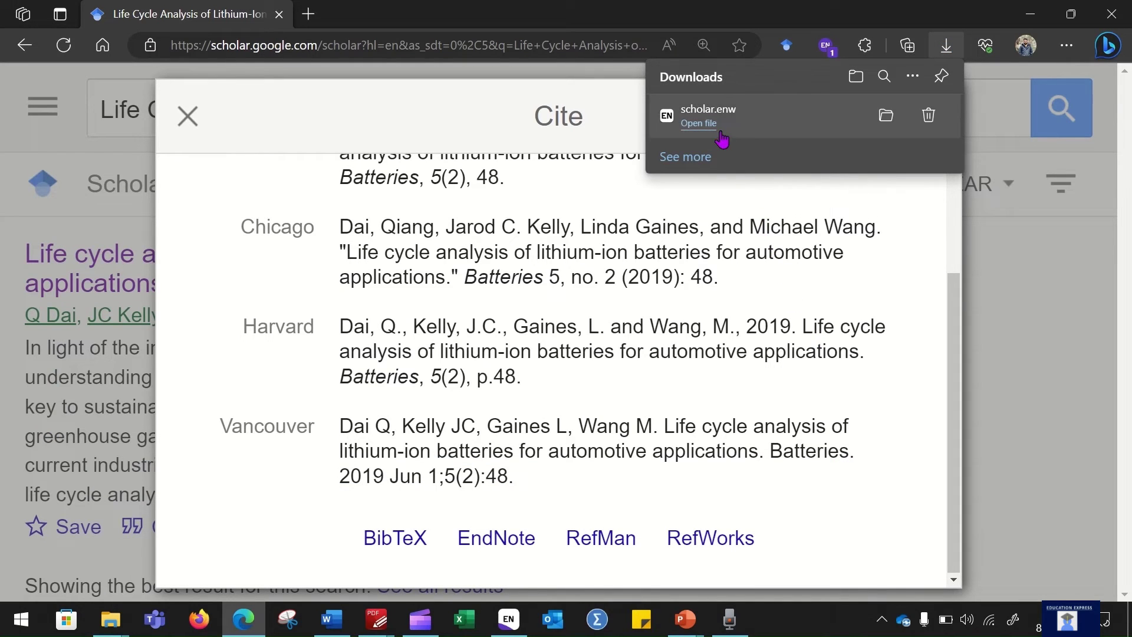
Step: Show the downloaded file in its folder, refresh the listing, and open scholar.enw to import the reference into the Lithium Ion Batteries library
click(886, 115)
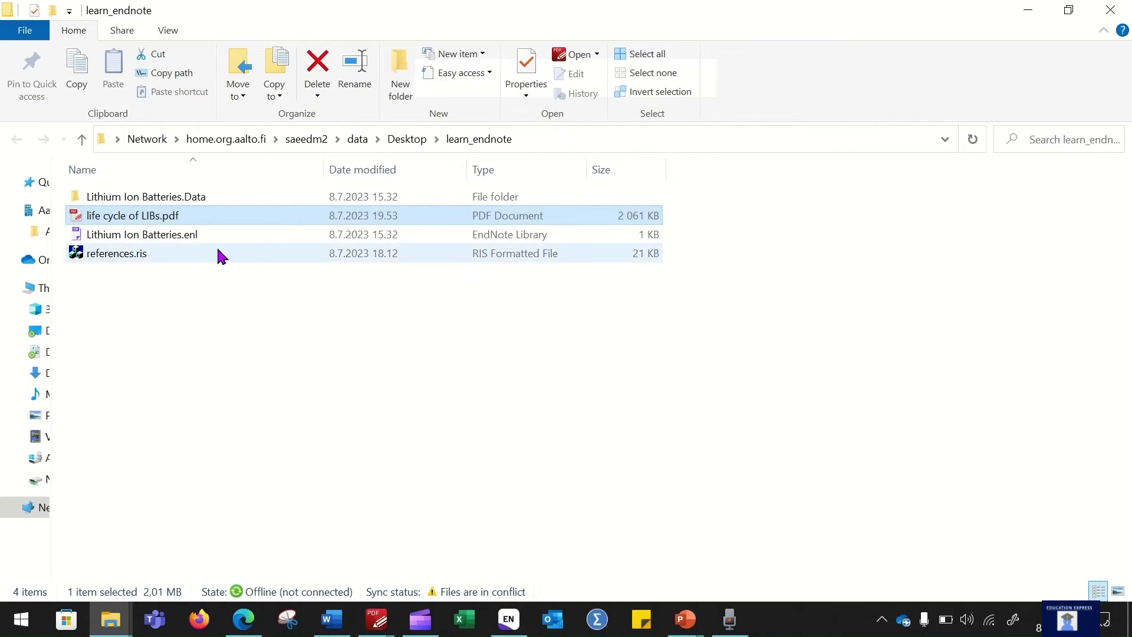
right_click(243, 422)
click(268, 268)
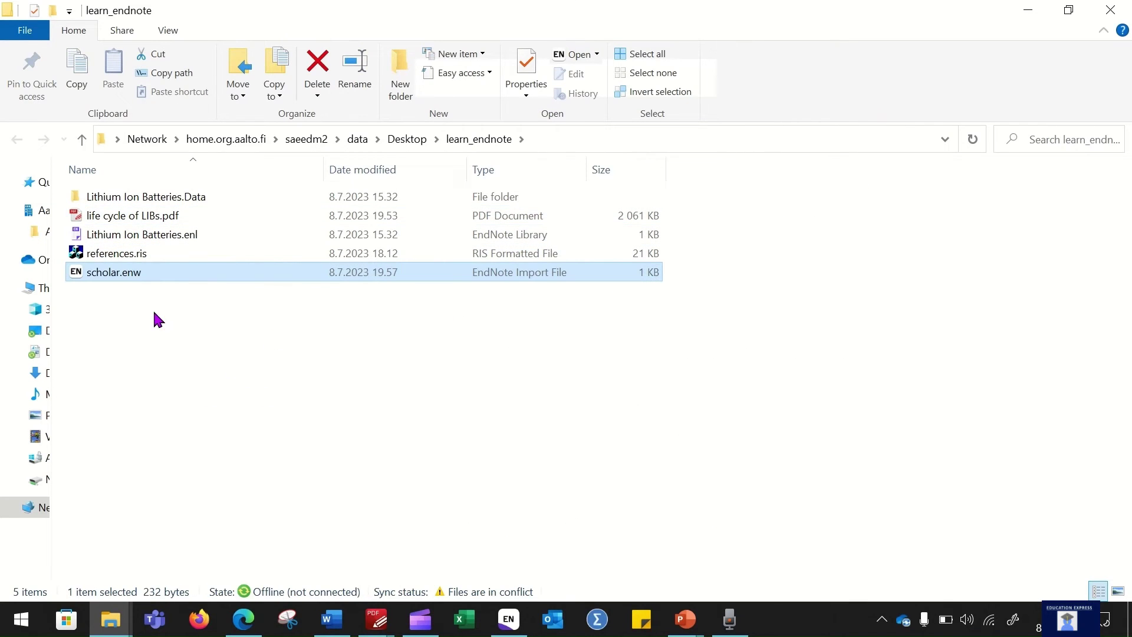
double_click(110, 273)
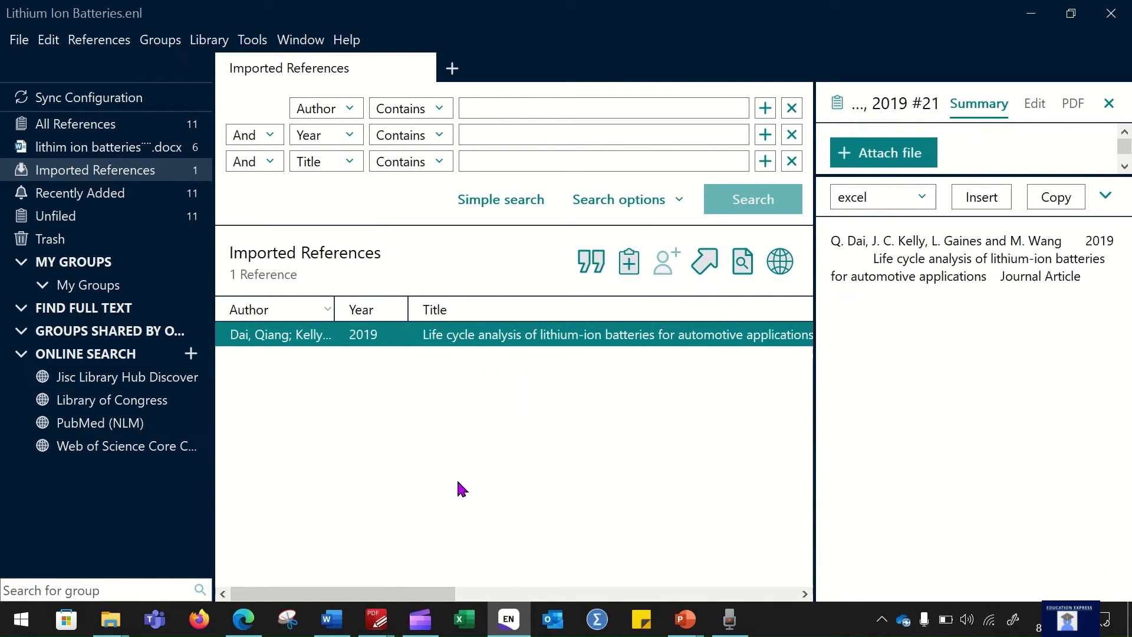
mouse_move(523, 9)
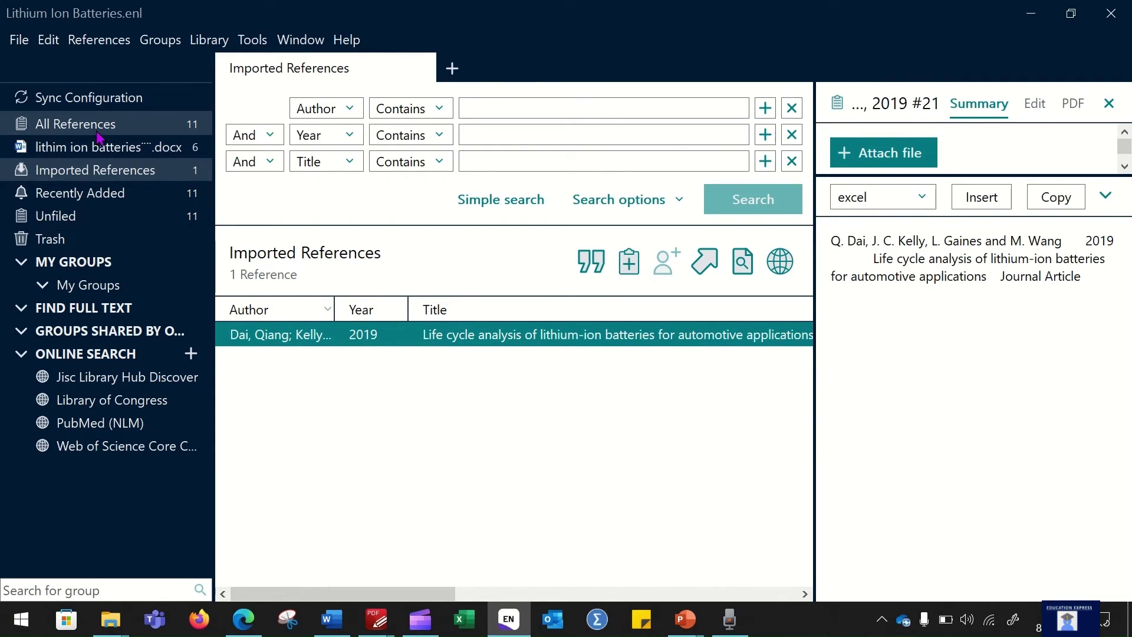
click(131, 152)
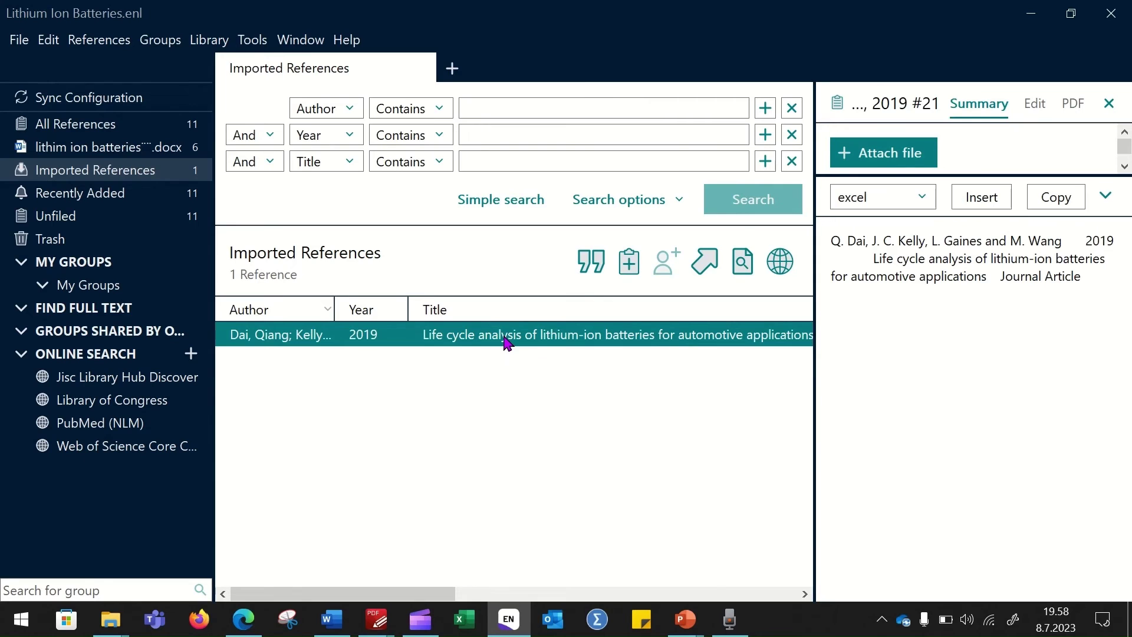
Step: Insert the imported 2019 life cycle analysis reference as a citation in the Word paper, after "manufacturing" and before the period
click(332, 619)
scroll(462, 320, down, 3)
click(828, 257)
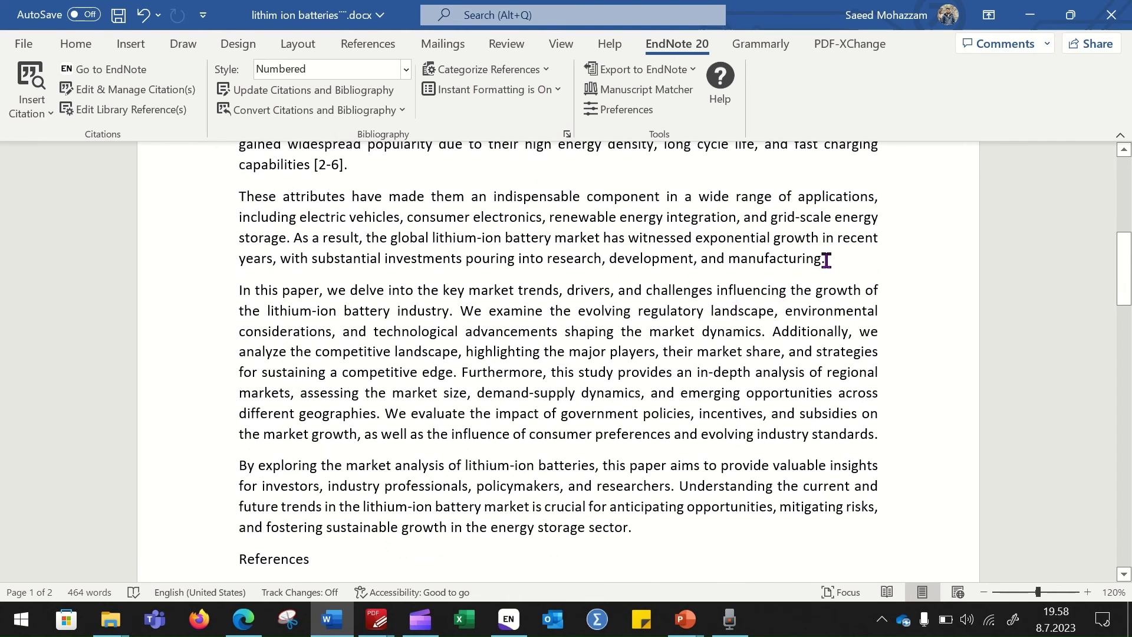
double_click(820, 258)
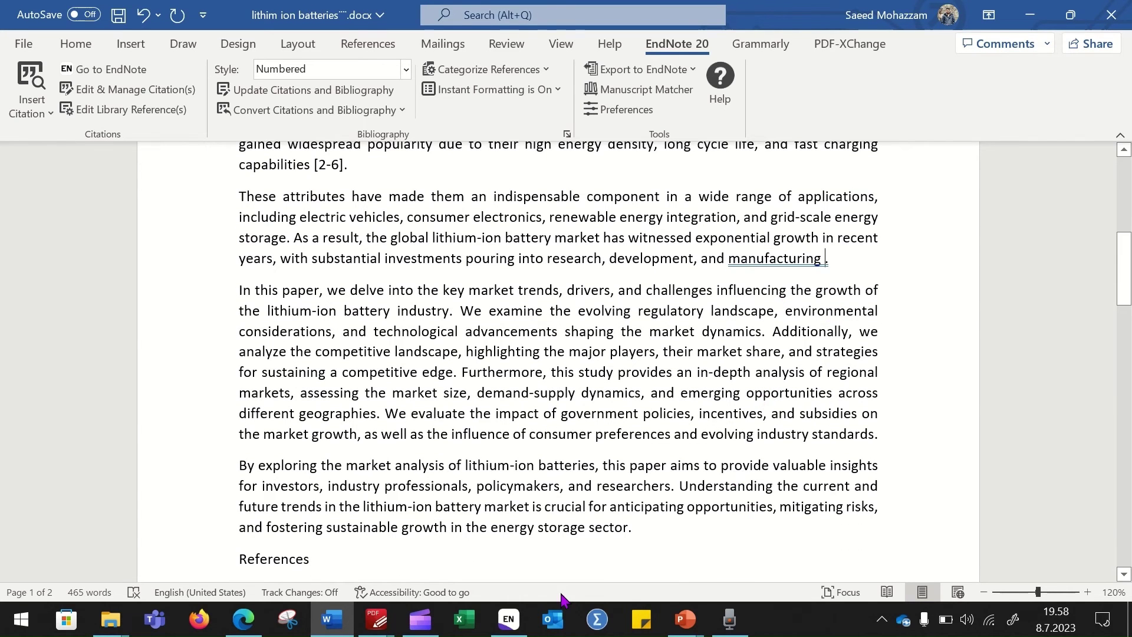
click(508, 619)
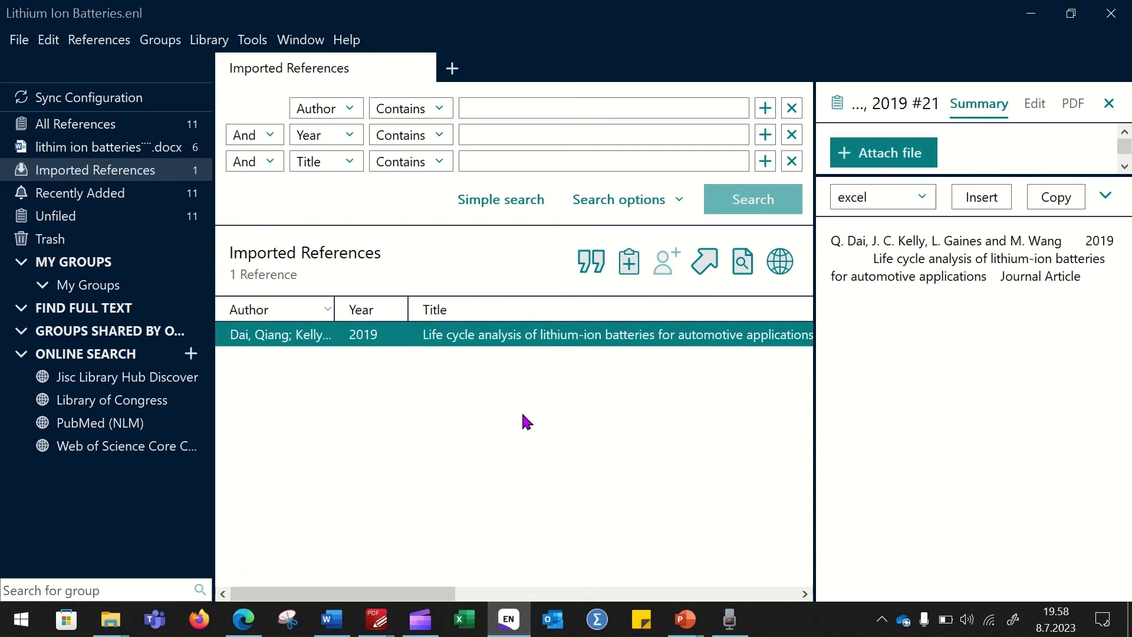
click(591, 261)
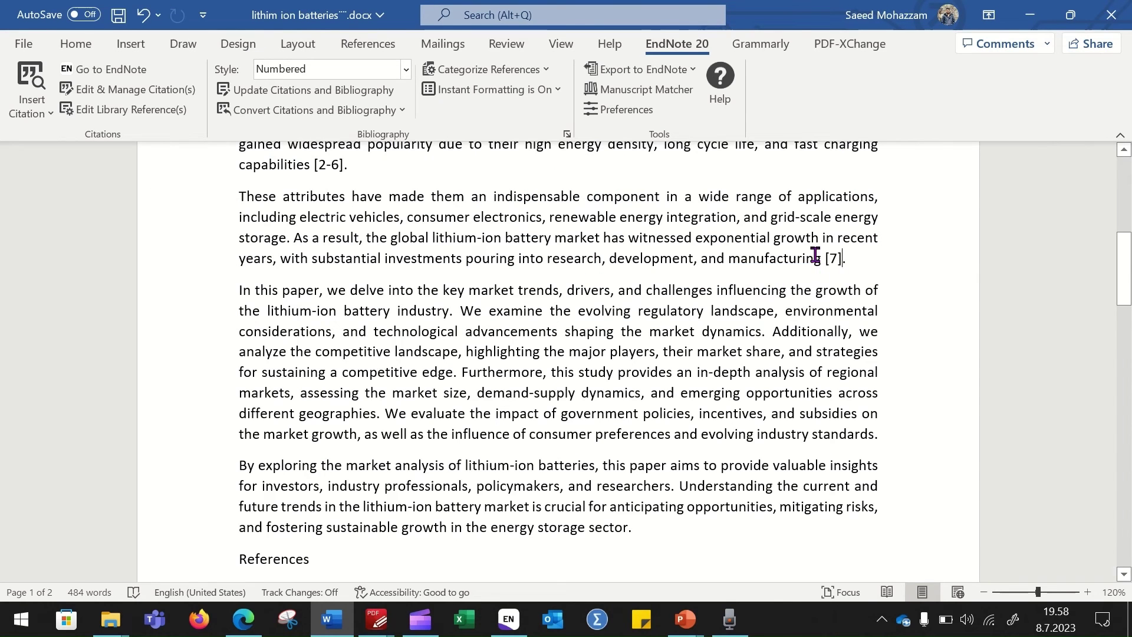
Step: Review the new entry at the end of the References list and the numbered in-text citations throughout the paper
scroll(576, 354, down, 15)
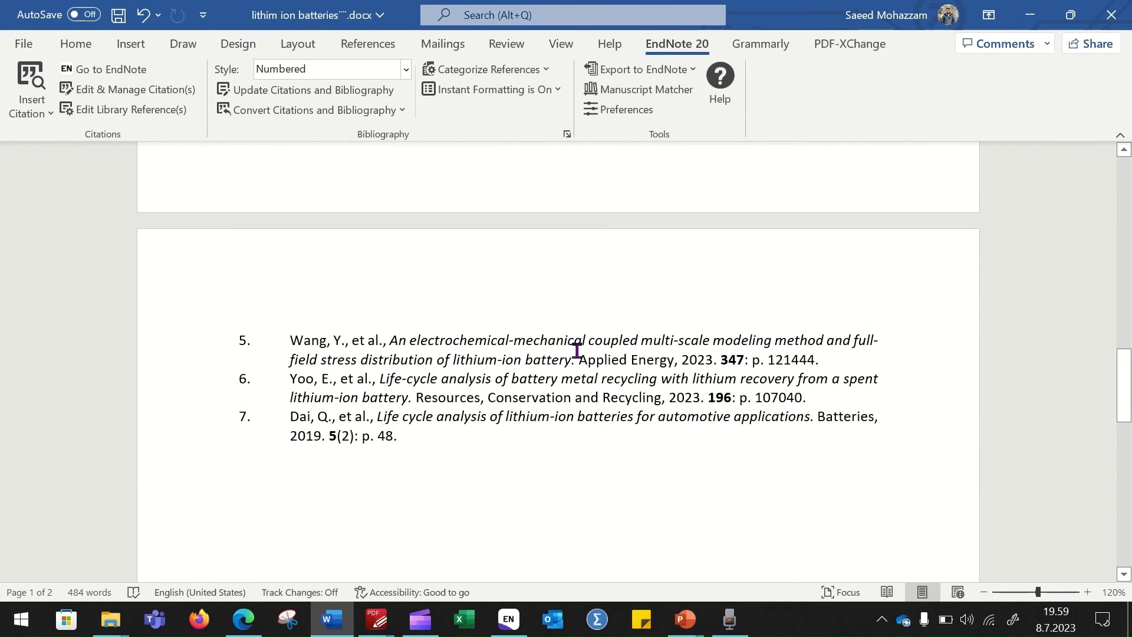
scroll(356, 263, up, 10)
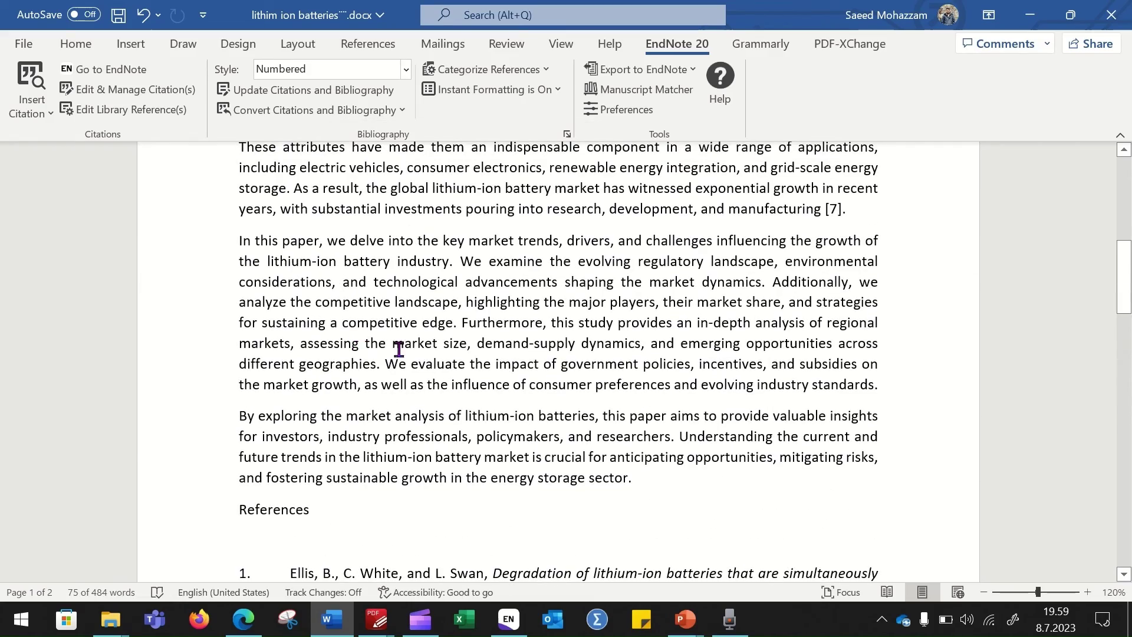
scroll(406, 352, up, 6)
scroll(407, 352, down, 5)
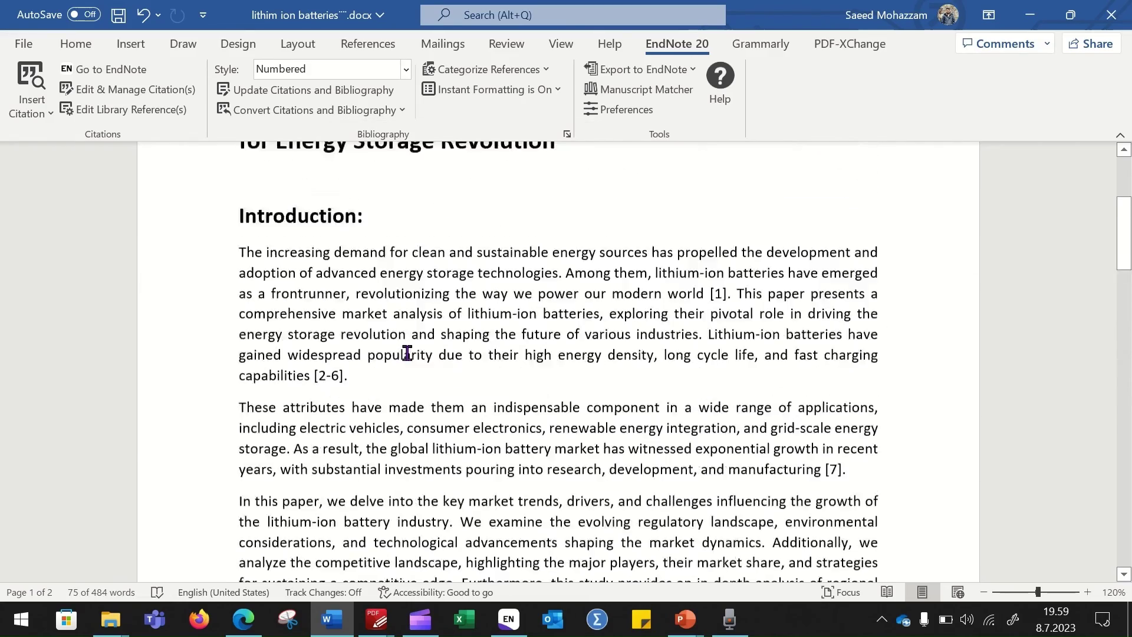
scroll(406, 352, down, 3)
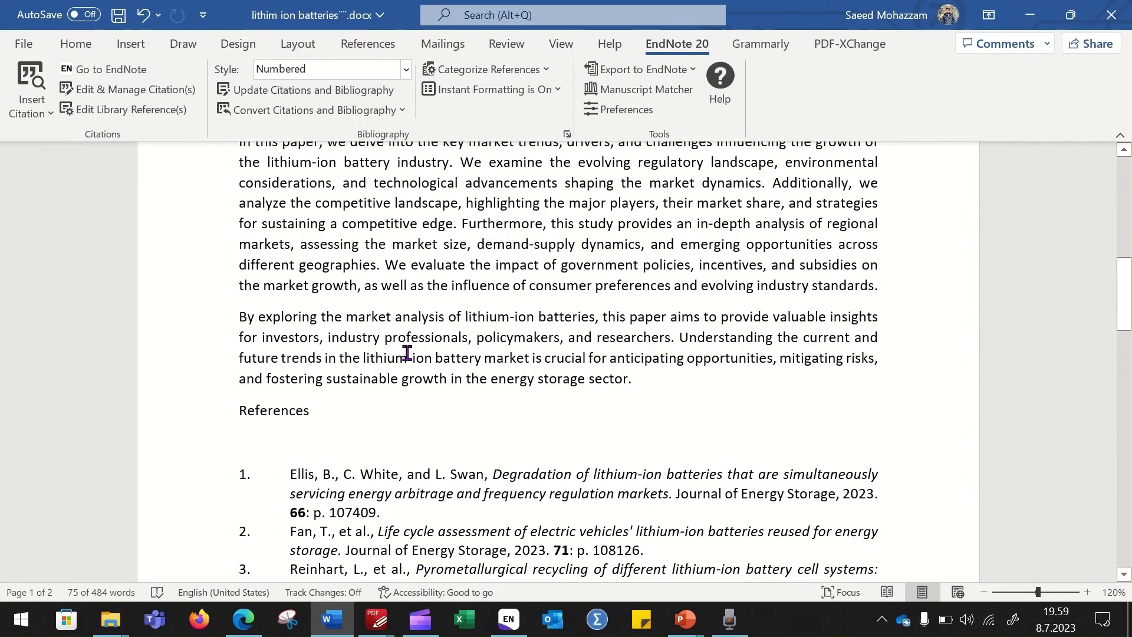
scroll(407, 352, up, 8)
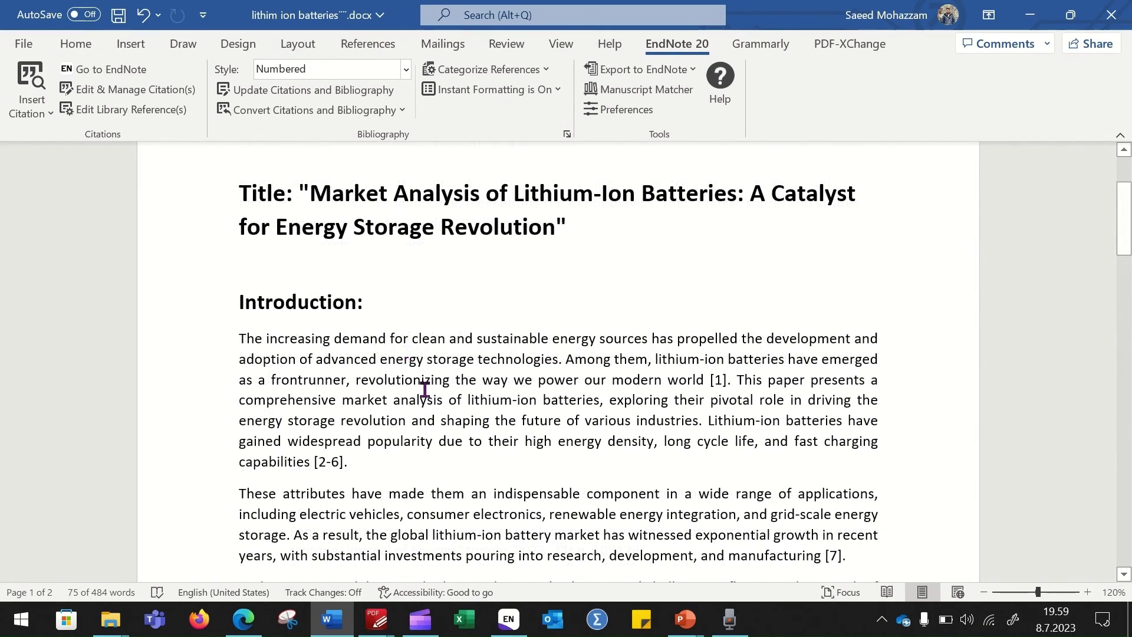
scroll(424, 390, down, 2)
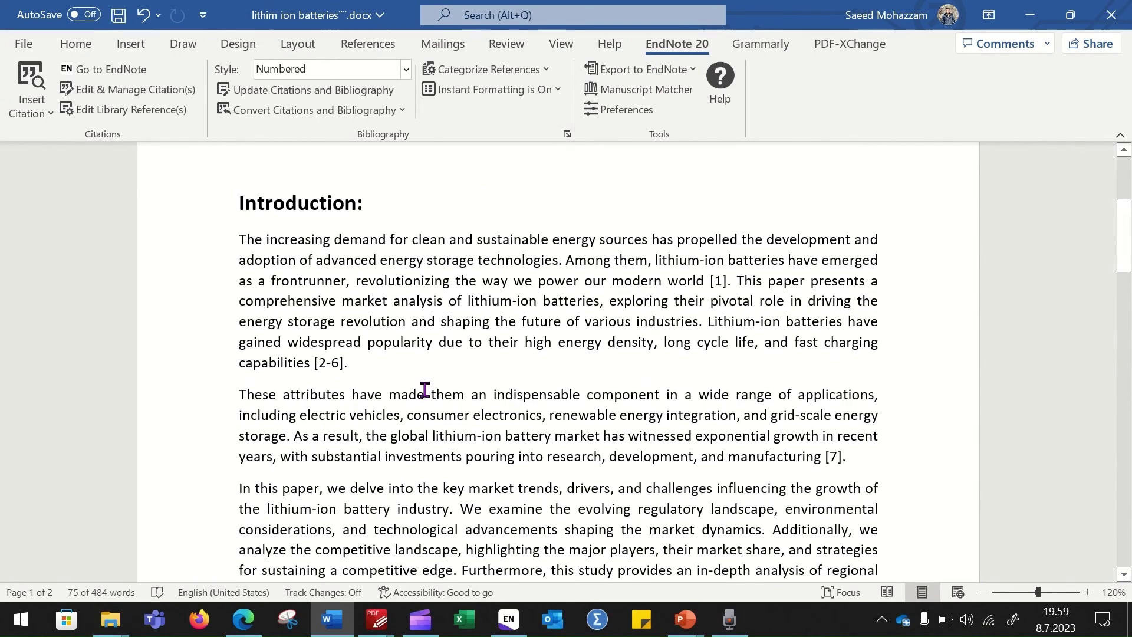
click(508, 620)
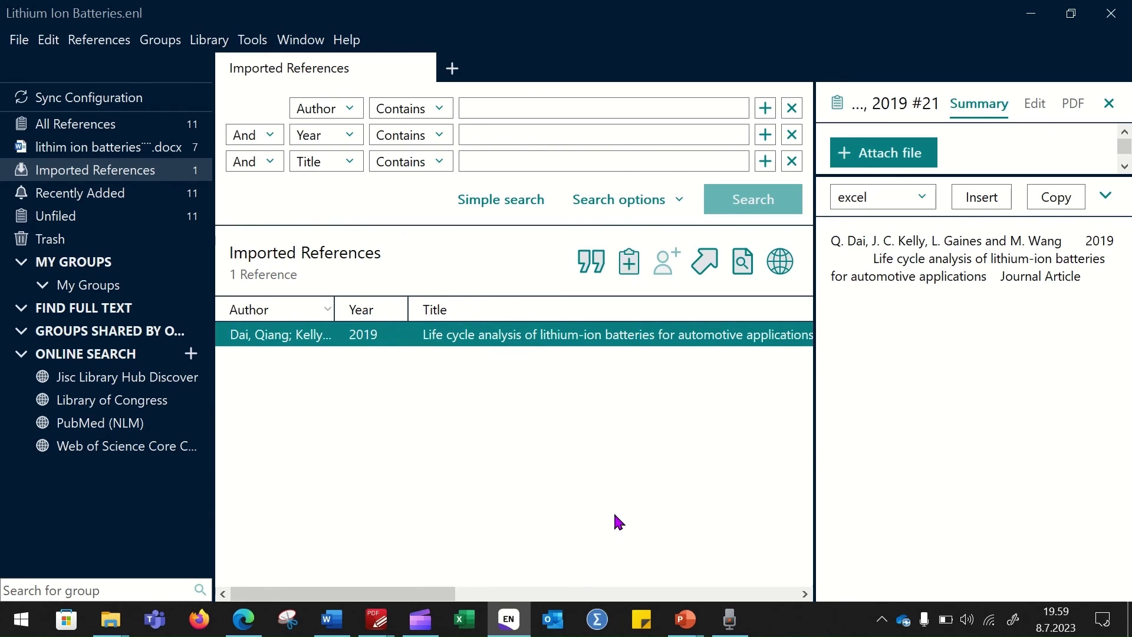
key(alt+Tab)
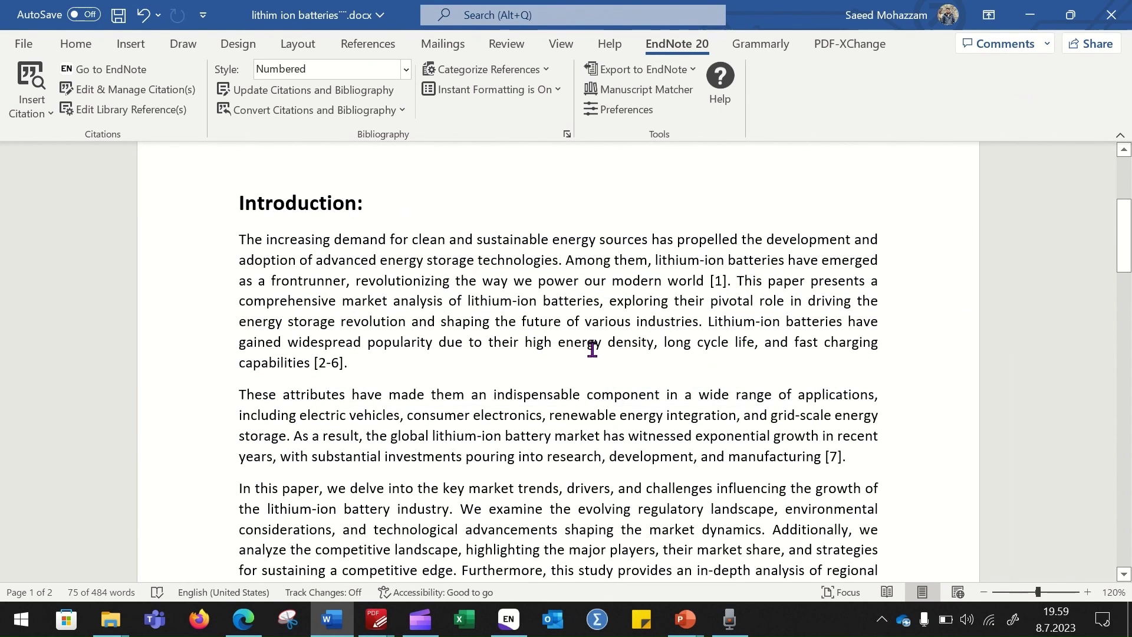
scroll(407, 354, down, 5)
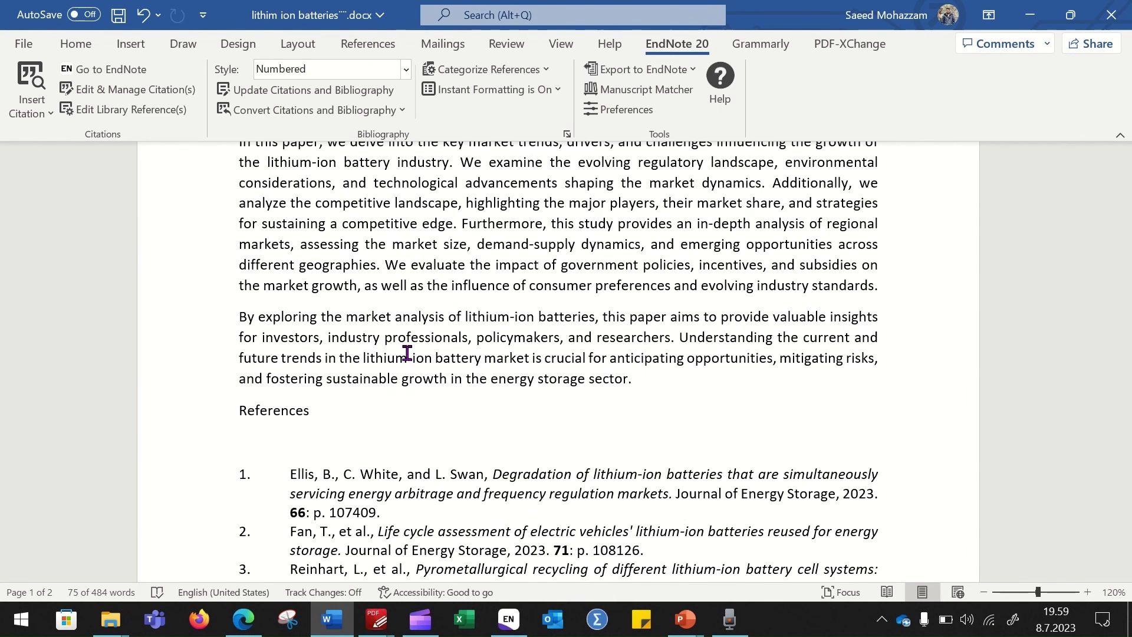
scroll(407, 354, up, 10)
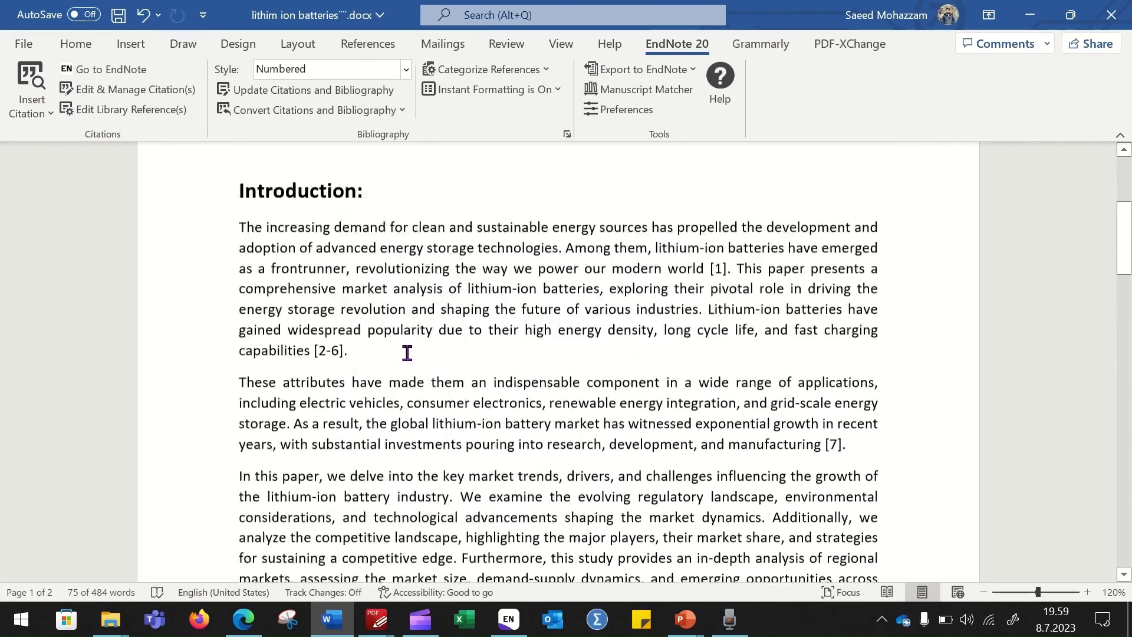
scroll(407, 353, up, 1)
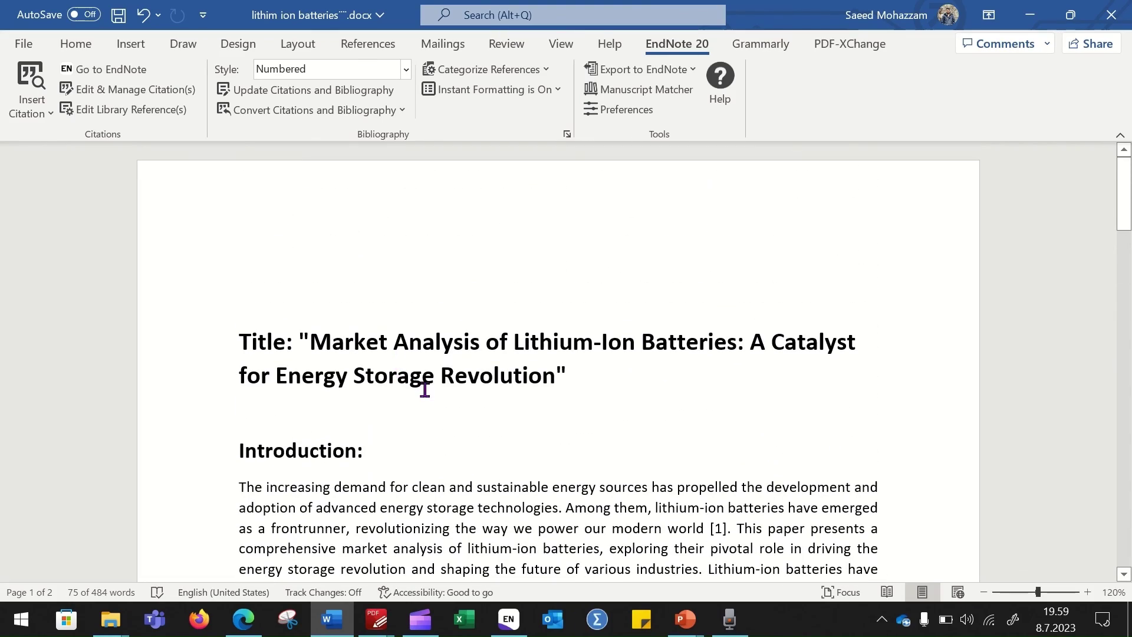
scroll(424, 389, down, 3)
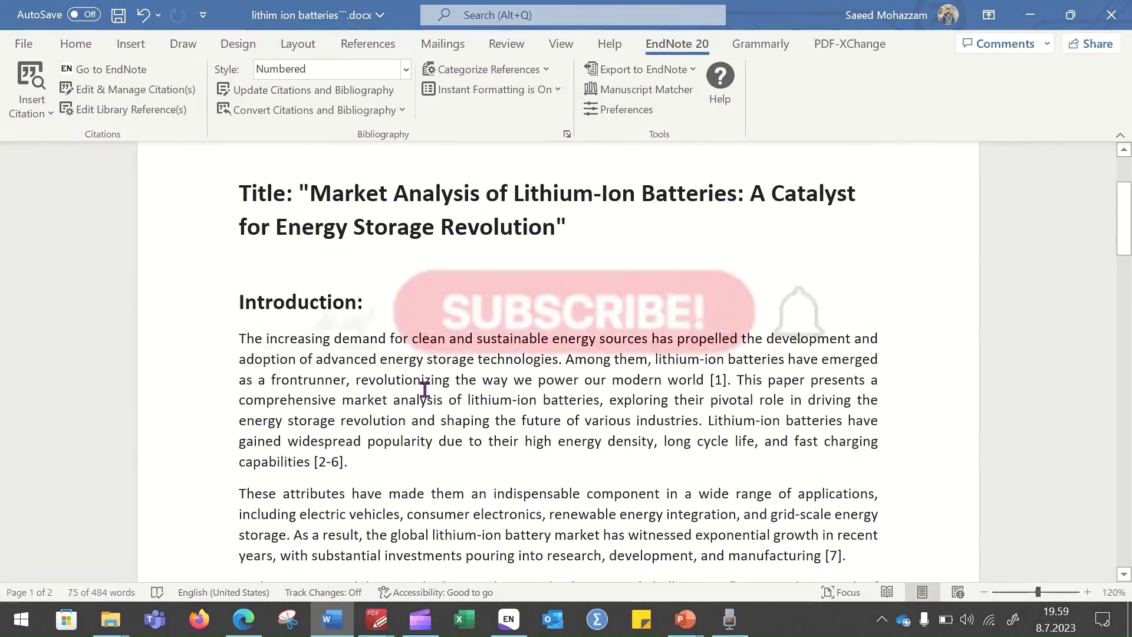